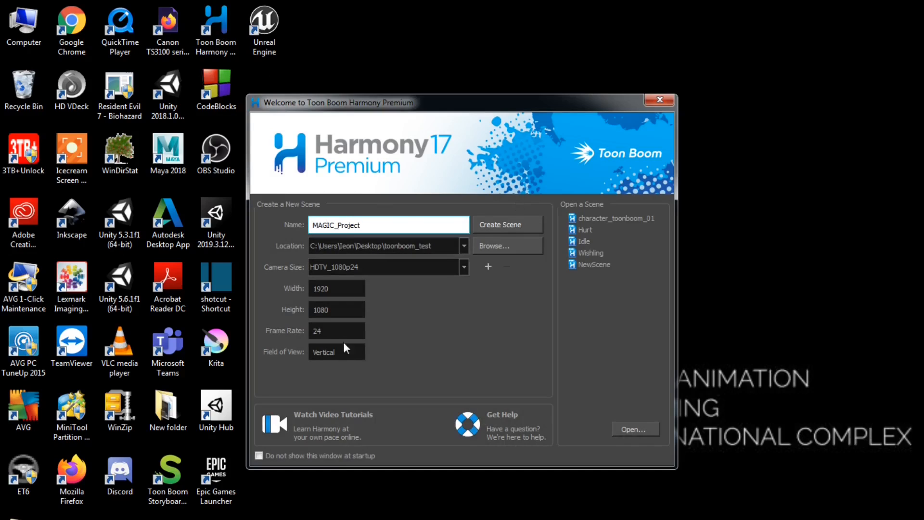
Choose the save location for the new scene and confirm it
click(501, 244)
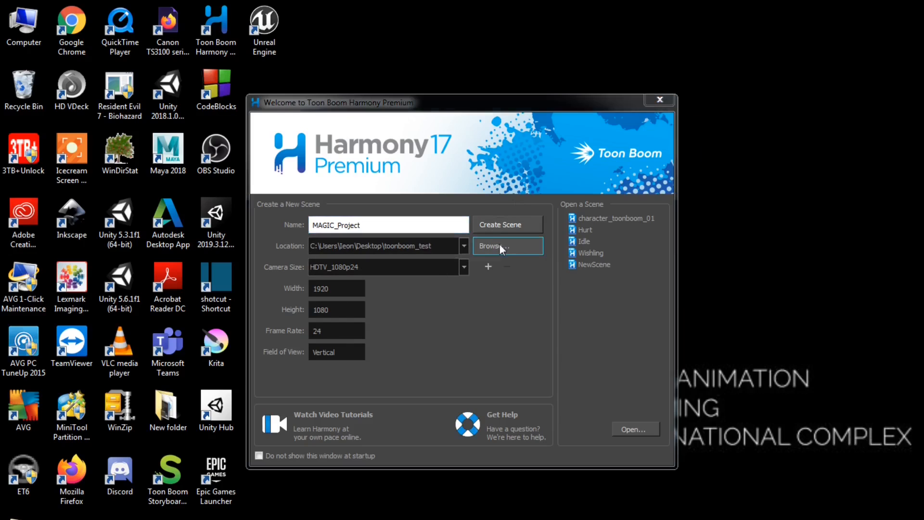
key(Return)
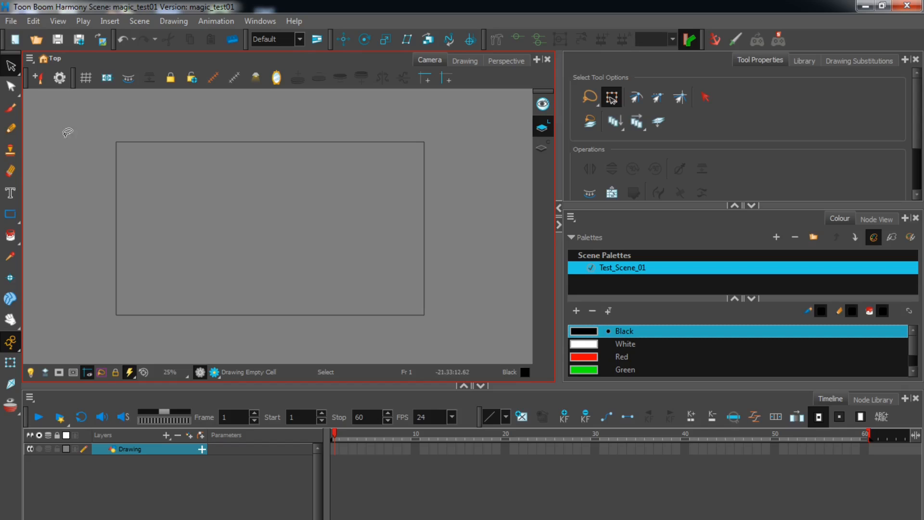
Draw a rough closed circle with the Pencil tool in the left part of the camera frame
click(10, 128)
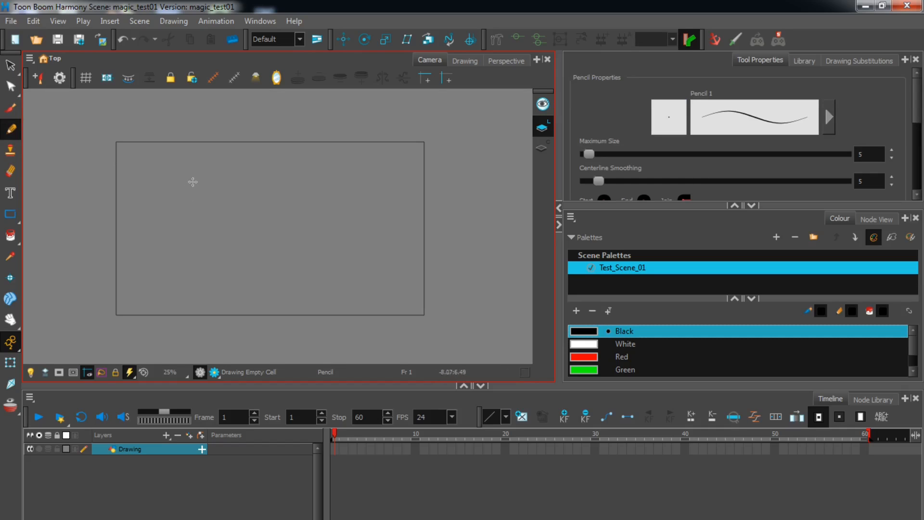
mouse_move(170, 177)
mouse_down()
mouse_move(153, 184)
mouse_move(149, 210)
mouse_move(167, 237)
mouse_move(202, 242)
mouse_move(215, 206)
mouse_move(209, 181)
mouse_move(167, 179)
mouse_up()
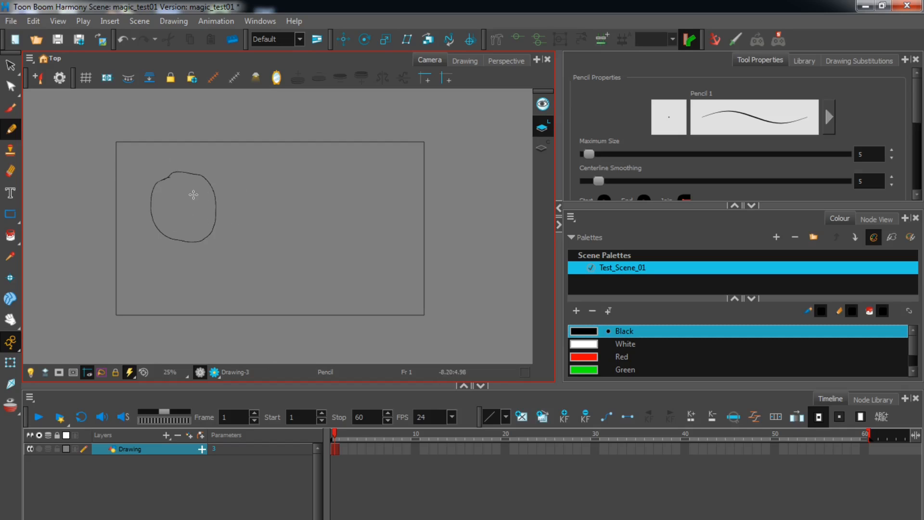
scroll(199, 202, up, 2)
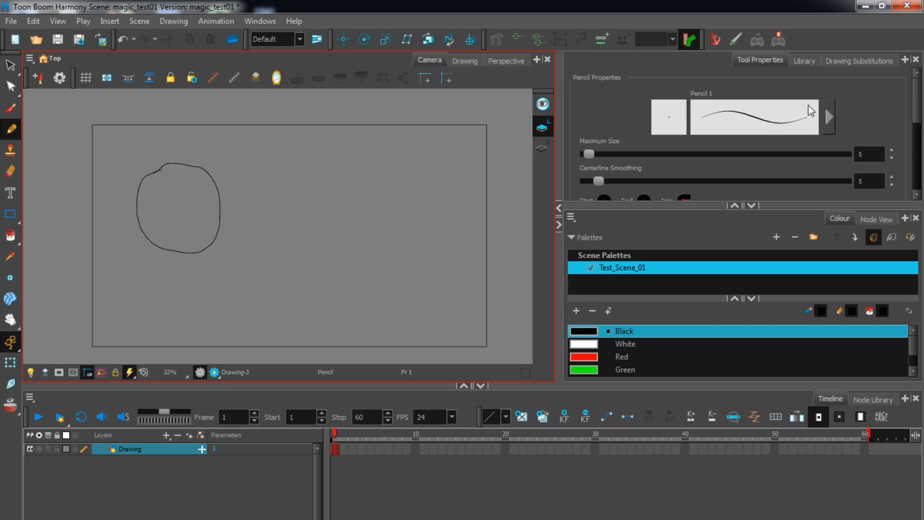
scroll(719, 140, down, 2)
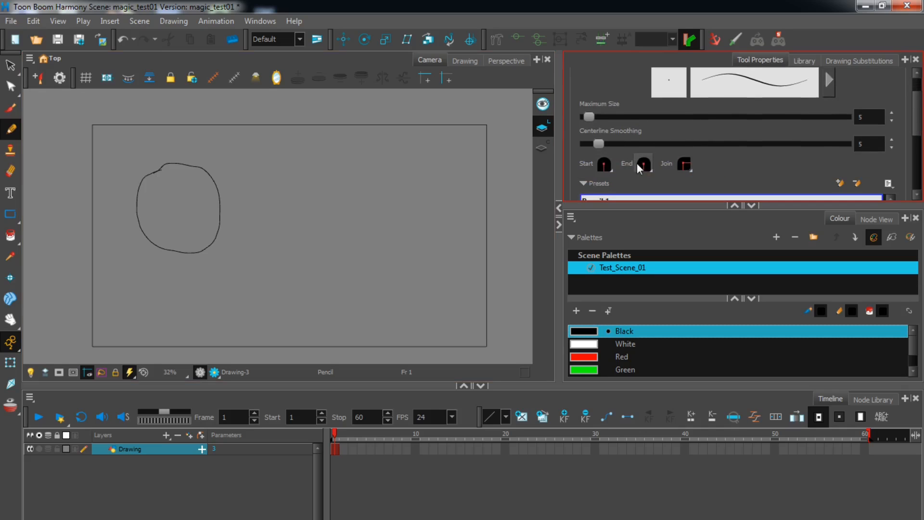
mouse_move(917, 127)
mouse_down()
mouse_move(917, 187)
mouse_move(917, 118)
mouse_up()
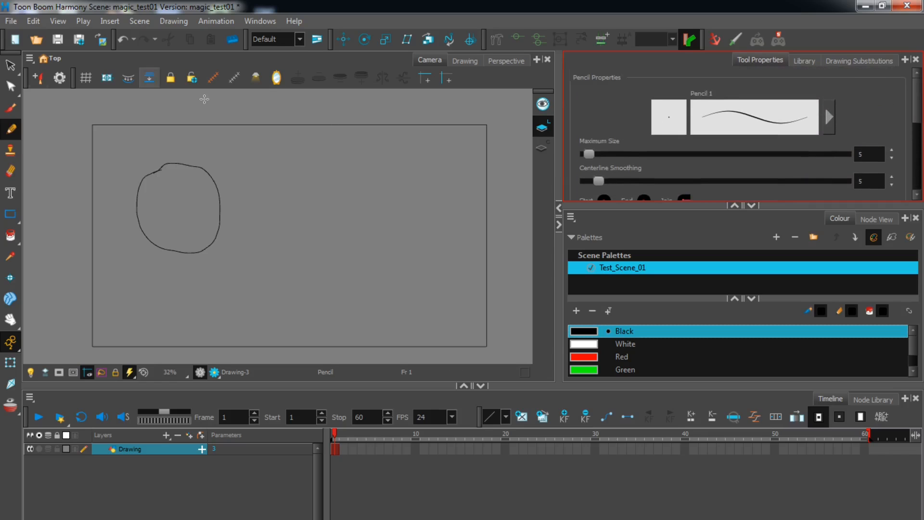
Draw a closed kidney-shaped outline right of the circle using the Brush tool with the Solid Brush 1 preset
click(10, 107)
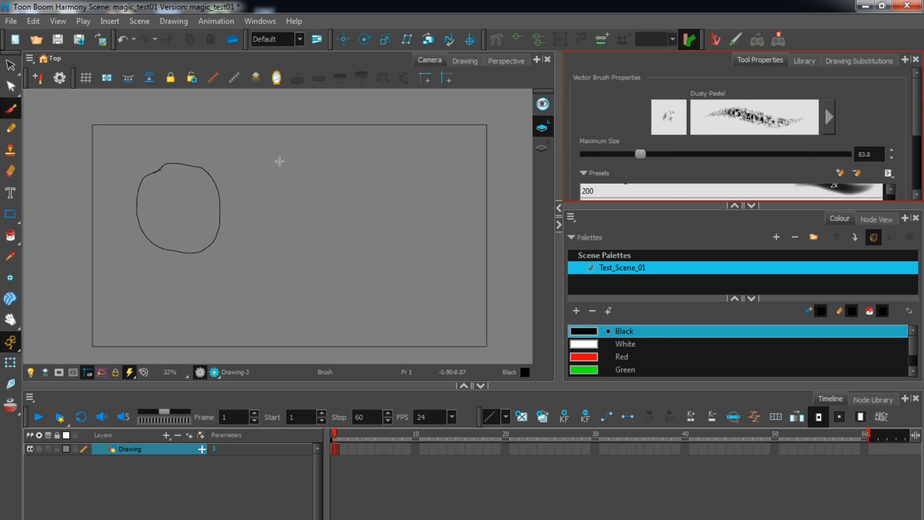
scroll(917, 135, down, 5)
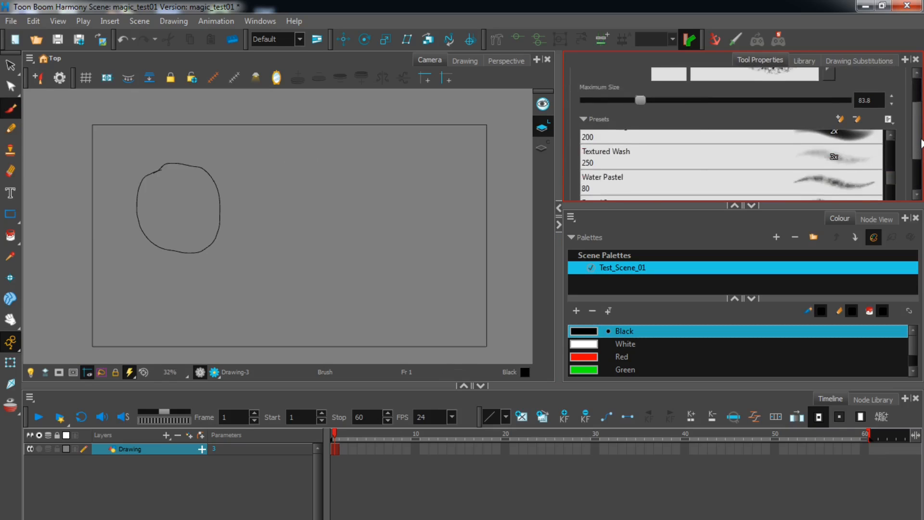
mouse_move(890, 169)
mouse_down()
mouse_move(892, 131)
mouse_move(917, 111)
mouse_up()
click(804, 137)
mouse_move(289, 158)
mouse_down()
mouse_move(311, 215)
mouse_move(344, 226)
mouse_move(366, 188)
mouse_move(350, 158)
mouse_move(298, 151)
mouse_up()
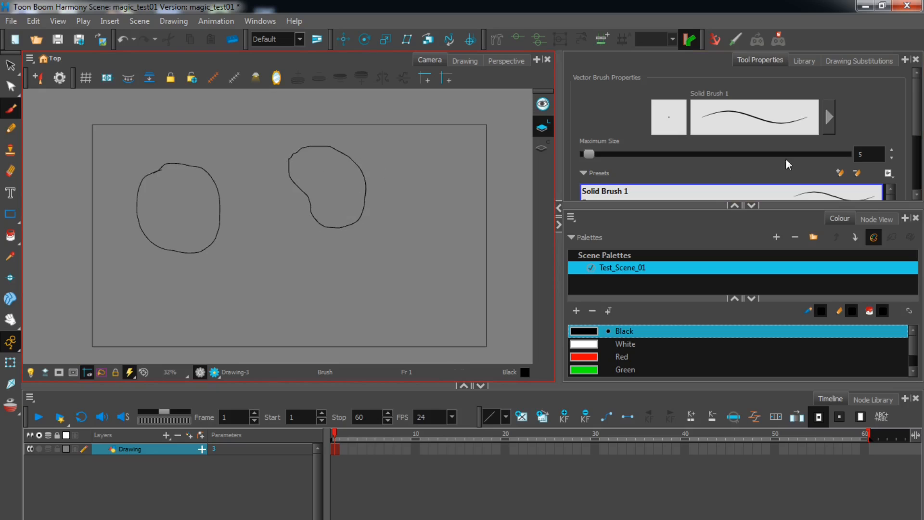
Paint a short wavy downward stroke right of the kidney shape using the Dusty Pastel brush preset
scroll(742, 135, down, 3)
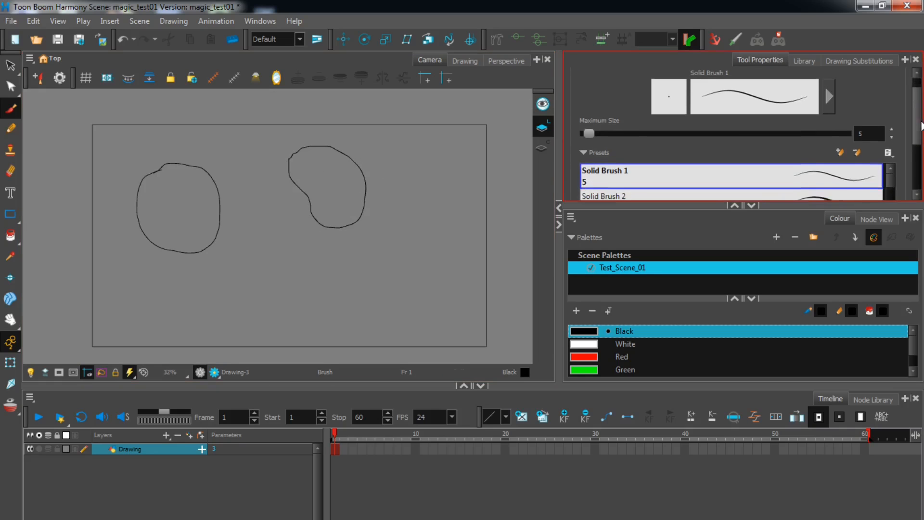
scroll(742, 135, down, 3)
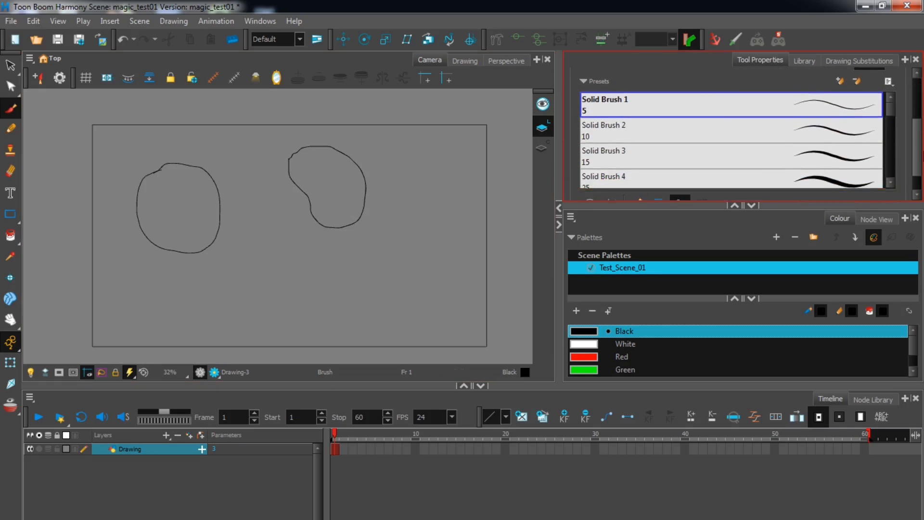
scroll(900, 133, down, 1)
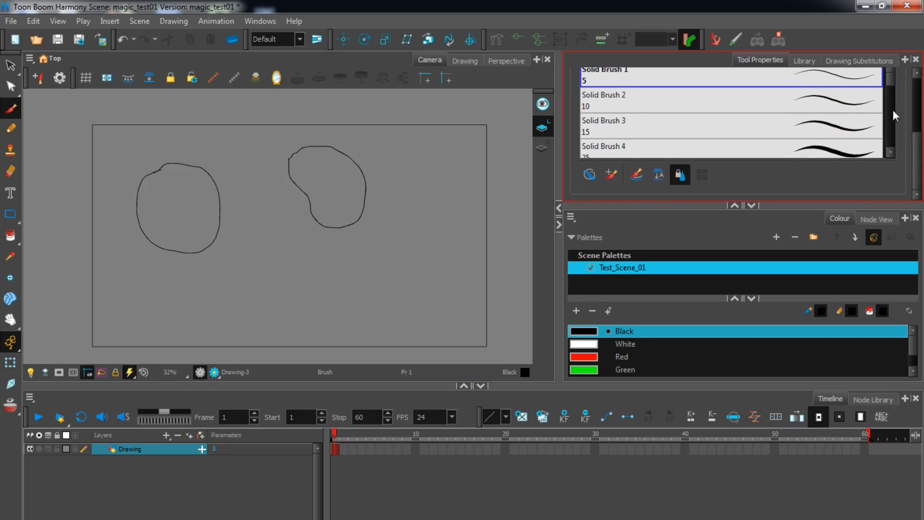
drag(889, 82, 897, 116)
click(830, 124)
mouse_move(399, 154)
mouse_down()
mouse_move(427, 206)
mouse_move(426, 229)
mouse_up()
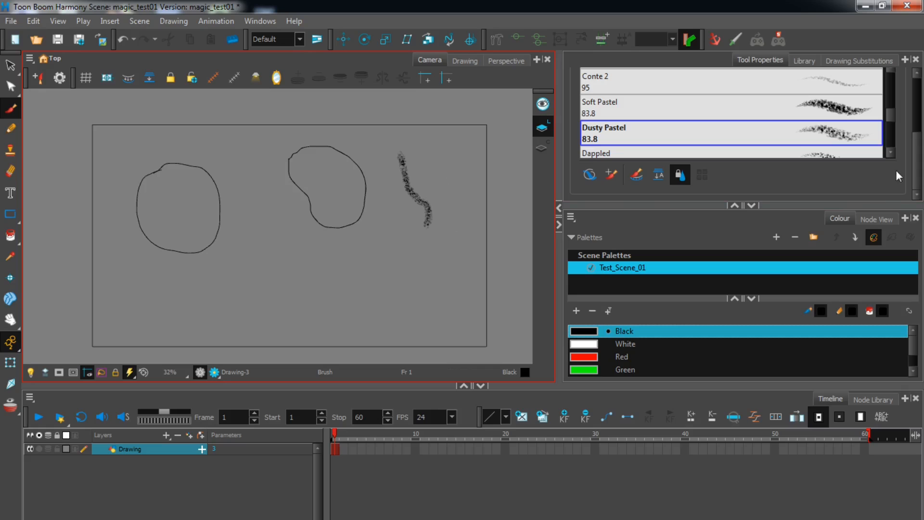
scroll(917, 145, up, 5)
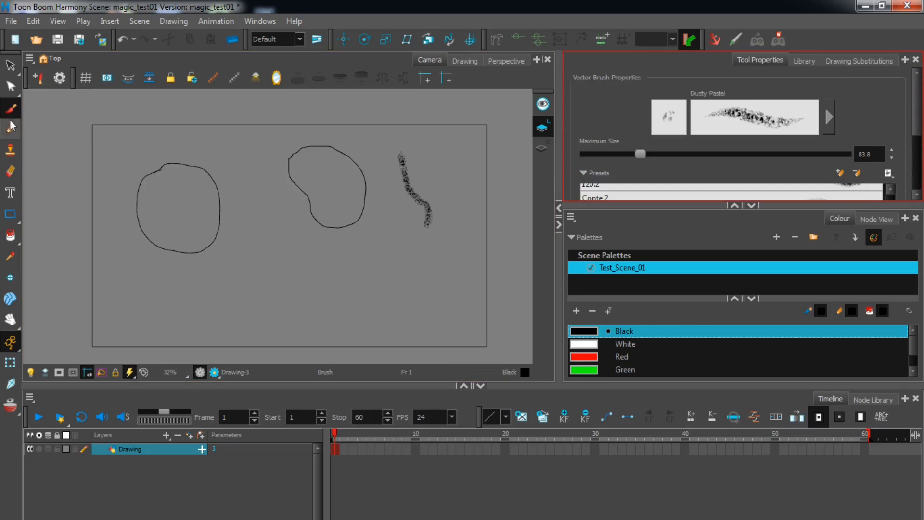
Select the pencil circle by lassoing around it with the Select tool
click(11, 70)
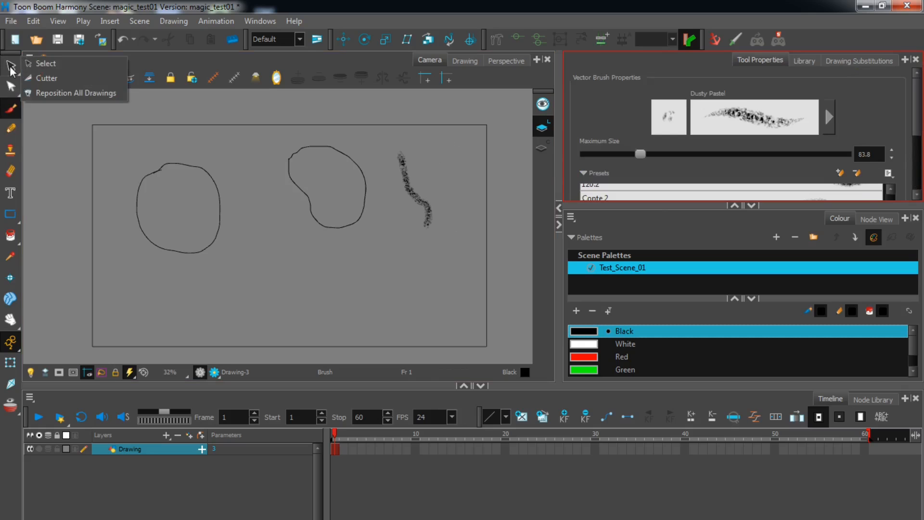
click(37, 65)
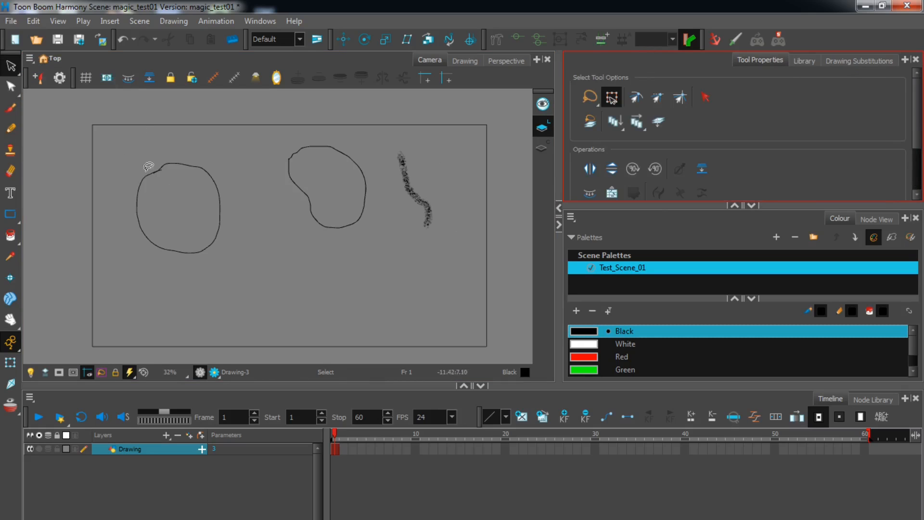
mouse_move(155, 154)
mouse_down()
mouse_move(158, 257)
mouse_move(211, 271)
mouse_move(240, 218)
mouse_move(205, 162)
mouse_move(157, 152)
mouse_up()
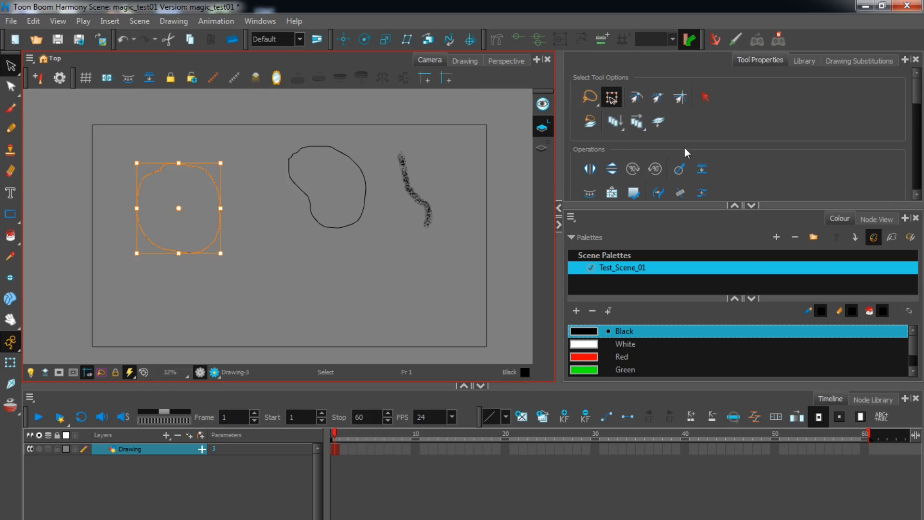
scroll(685, 147, down, 3)
scroll(670, 153, up, 3)
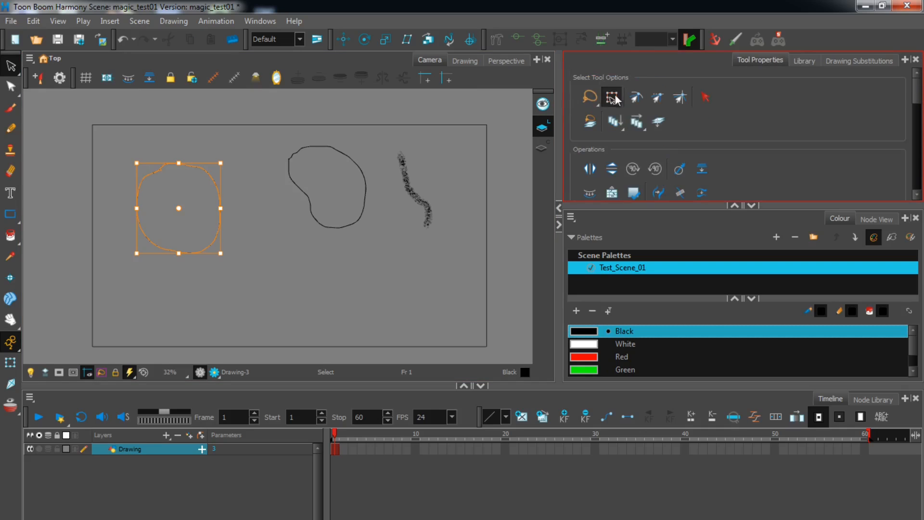
Switch the Select tool to Marquee mode and reselect the pencil circle with a rectangular selection
click(594, 102)
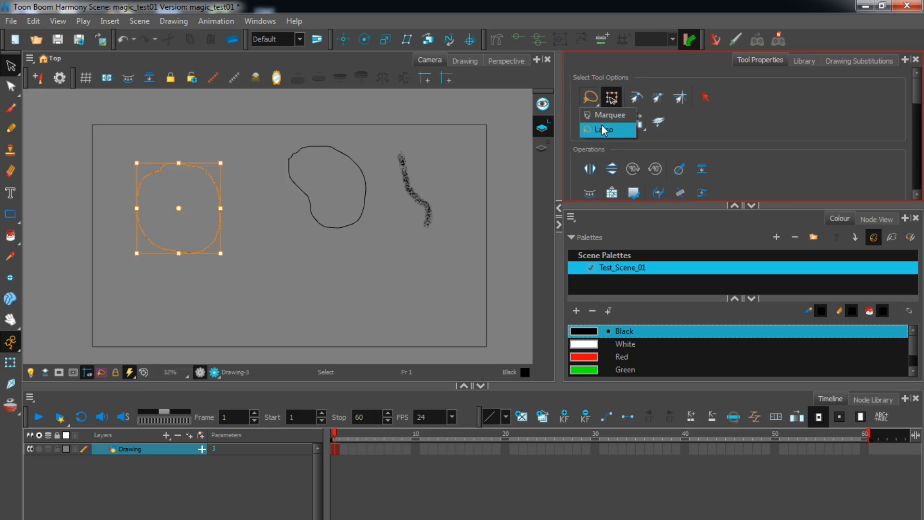
click(605, 117)
click(128, 143)
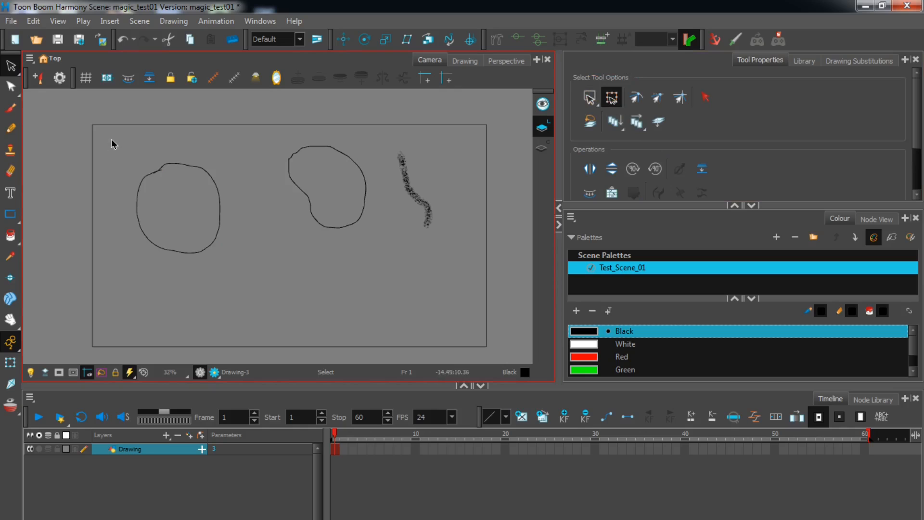
drag(121, 142, 253, 287)
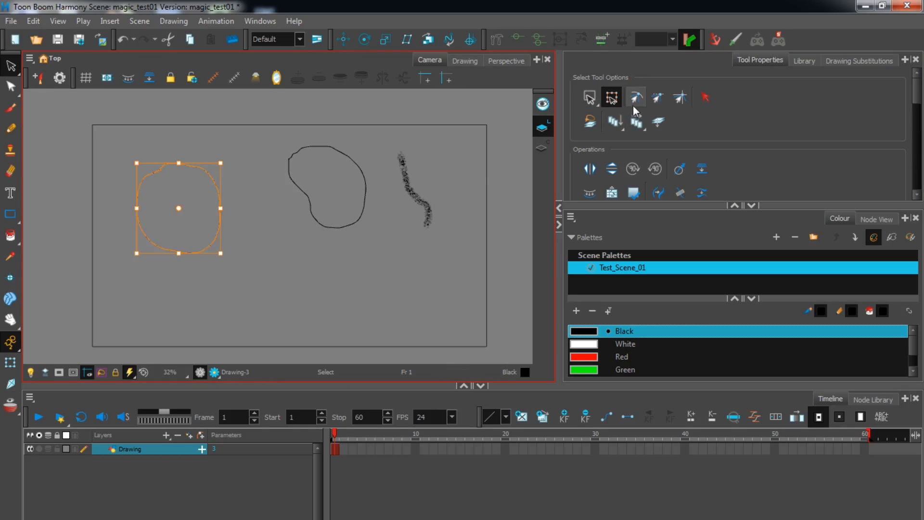
Set the Select tool to Lasso mode and select the pencil circle with a freehand loop
drag(587, 97, 602, 128)
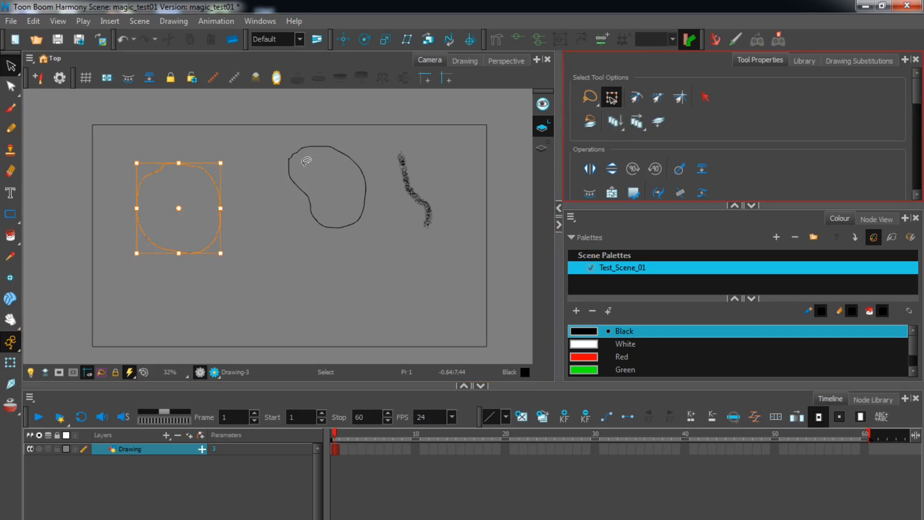
click(252, 152)
mouse_move(172, 150)
mouse_down()
mouse_move(115, 164)
mouse_move(162, 292)
mouse_move(256, 240)
mouse_move(221, 168)
mouse_move(172, 150)
mouse_up()
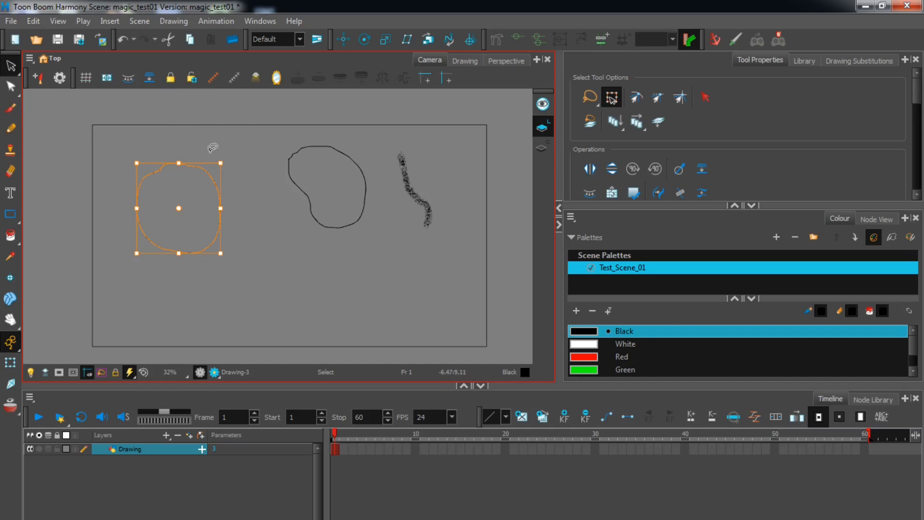
Rotate the selected circle clockwise and stretch it into a wider oval
drag(215, 154, 244, 214)
mouse_move(228, 159)
mouse_down()
mouse_move(270, 147)
mouse_move(259, 151)
mouse_up()
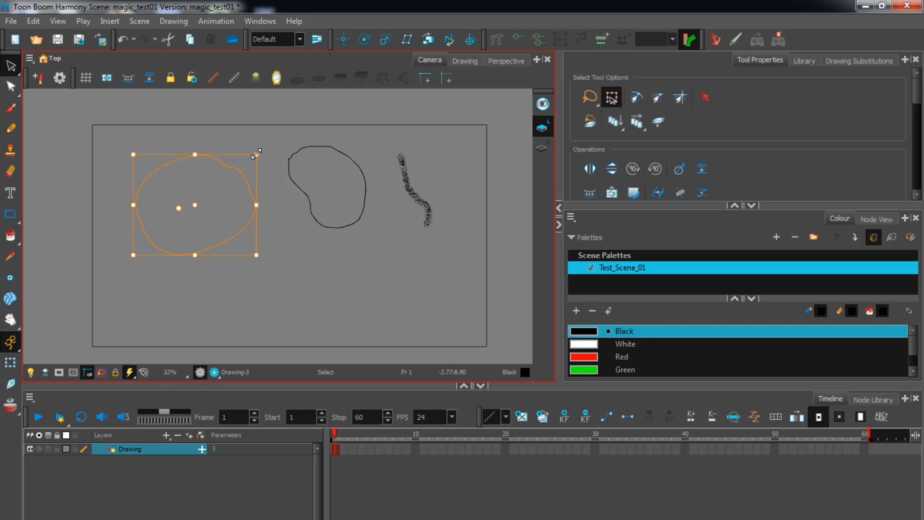
mouse_move(259, 153)
mouse_down()
mouse_move(214, 161)
mouse_move(190, 178)
mouse_move(246, 164)
mouse_up()
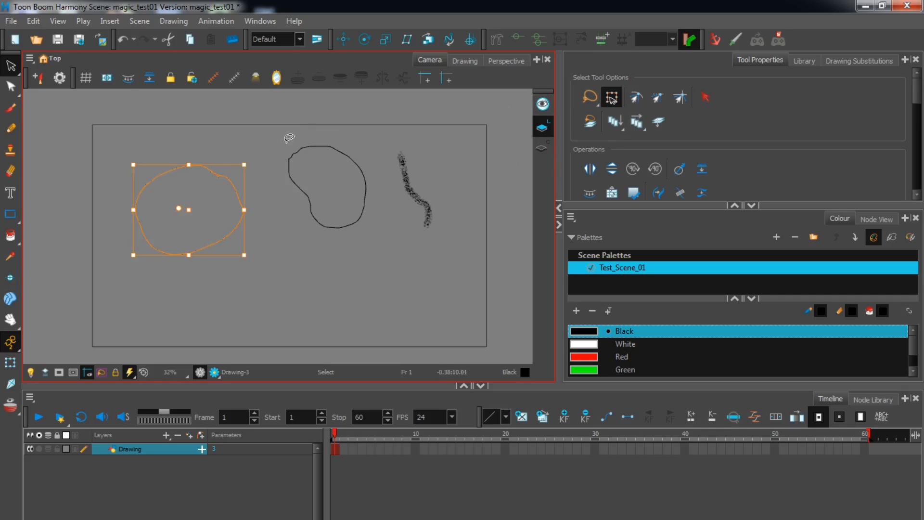
Cut out the left side of the oval's outline with the Cutter tool and move the piece up and to the left
drag(11, 66, 30, 79)
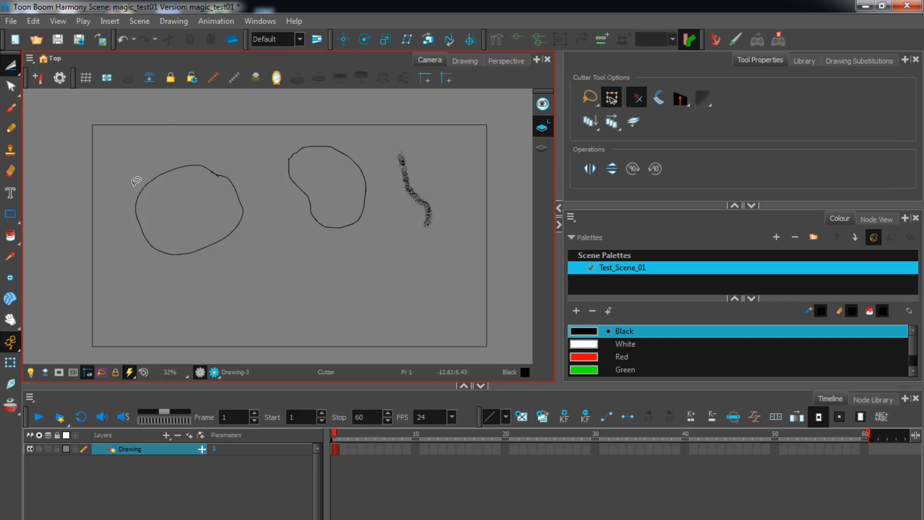
mouse_move(134, 176)
mouse_down()
mouse_move(159, 201)
mouse_move(147, 229)
mouse_move(128, 232)
mouse_move(117, 221)
mouse_move(118, 193)
mouse_move(145, 177)
mouse_up()
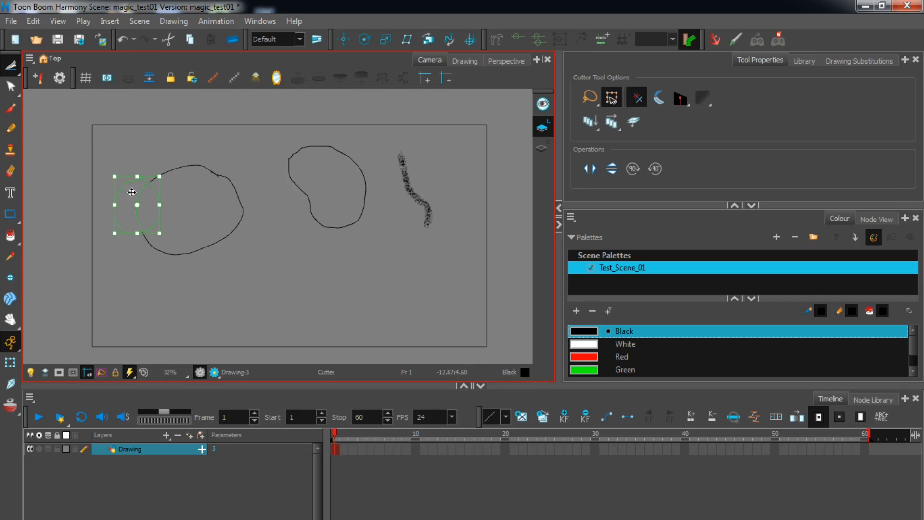
drag(138, 192, 127, 148)
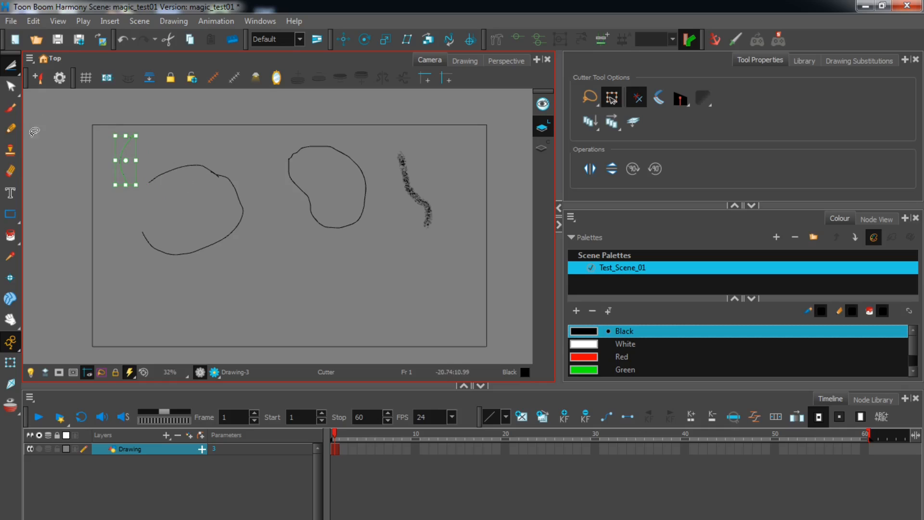
Select the cut oval's outline with the Contour Editor and pull the points near its upper open end inward
click(10, 85)
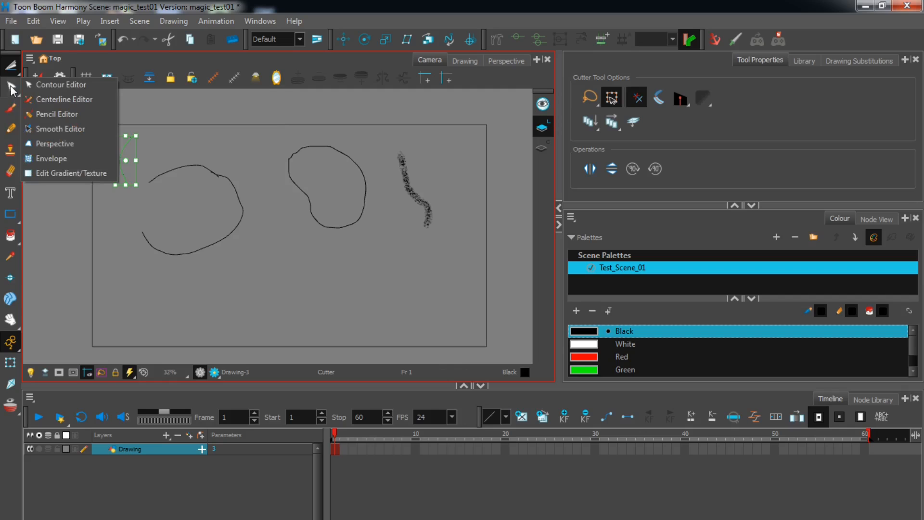
click(56, 85)
click(192, 165)
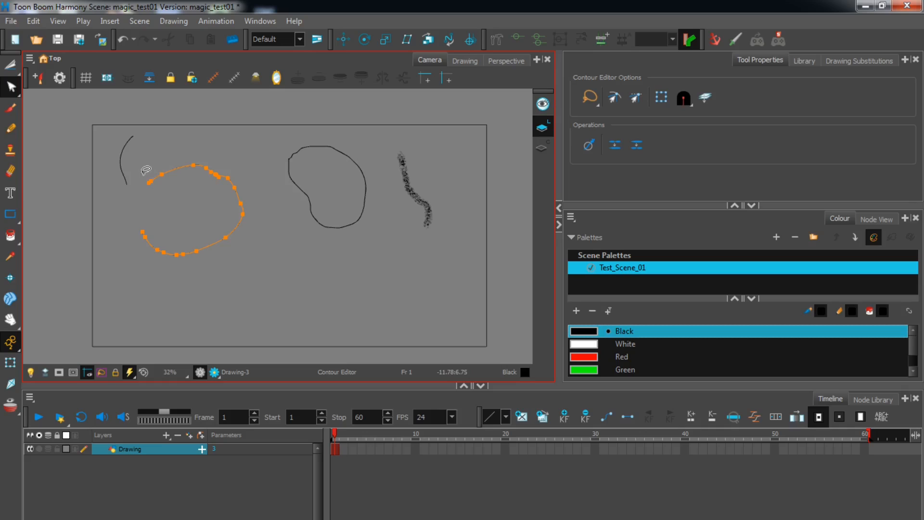
mouse_move(145, 173)
mouse_down()
mouse_move(154, 198)
mouse_move(174, 181)
mouse_move(175, 166)
mouse_move(145, 175)
mouse_up()
scroll(155, 192, up, 1)
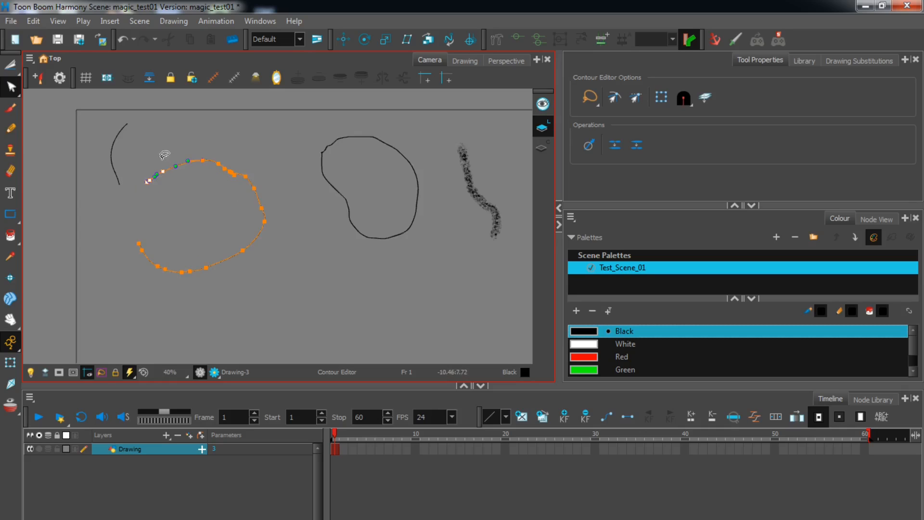
mouse_move(149, 182)
mouse_down()
mouse_move(168, 204)
mouse_move(200, 195)
mouse_move(173, 168)
mouse_move(191, 185)
mouse_up()
Adjust the Bezier handles of the displaced contour point to reshape the curve near the upper open end
scroll(188, 186, up, 2)
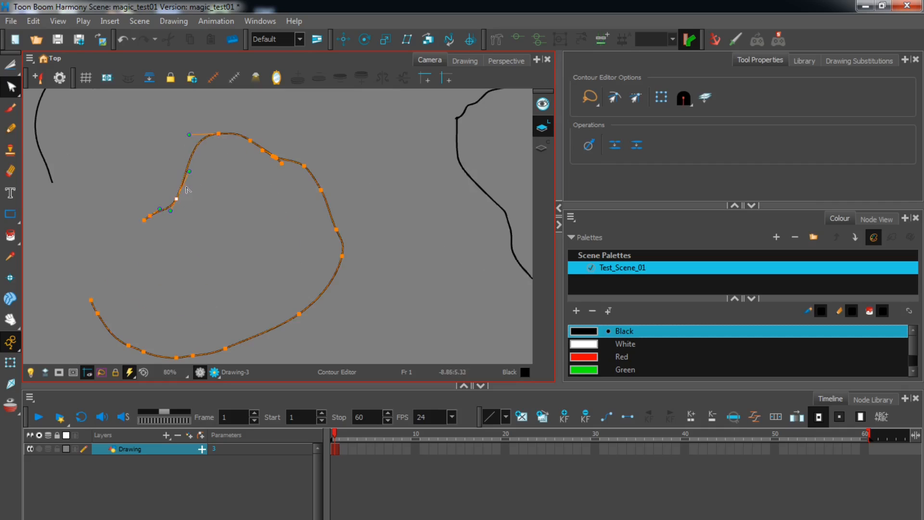
scroll(179, 217, up, 2)
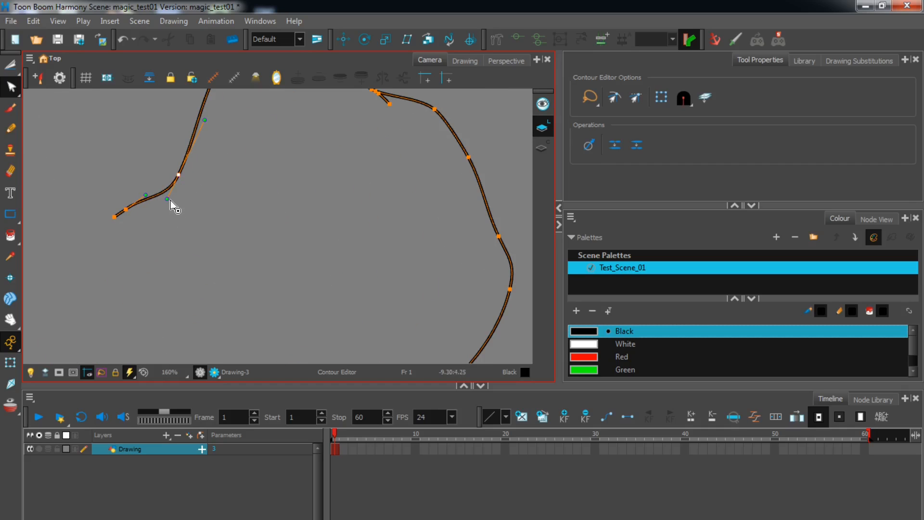
drag(170, 200, 64, 188)
mouse_move(238, 168)
mouse_down()
mouse_move(239, 198)
mouse_move(195, 212)
mouse_move(235, 150)
mouse_move(237, 198)
mouse_move(202, 219)
mouse_move(222, 188)
mouse_move(211, 146)
mouse_move(181, 118)
mouse_move(154, 116)
mouse_up()
scroll(215, 160, down, 6)
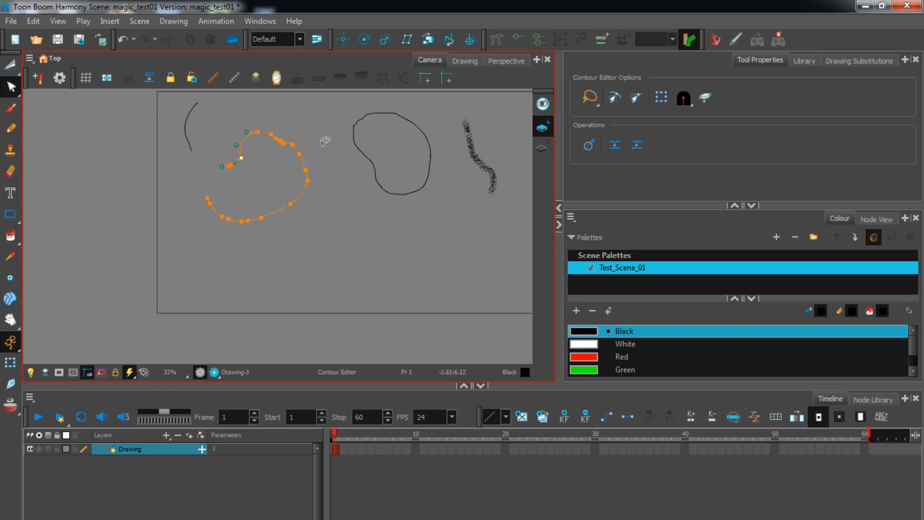
Select the closed freehand outline with the Contour Editor to inspect its contour points
mouse_move(328, 147)
mouse_down()
mouse_move(235, 181)
mouse_move(256, 177)
mouse_up()
mouse_move(292, 151)
mouse_down()
mouse_move(280, 130)
mouse_move(285, 178)
mouse_move(318, 217)
mouse_move(316, 166)
mouse_up()
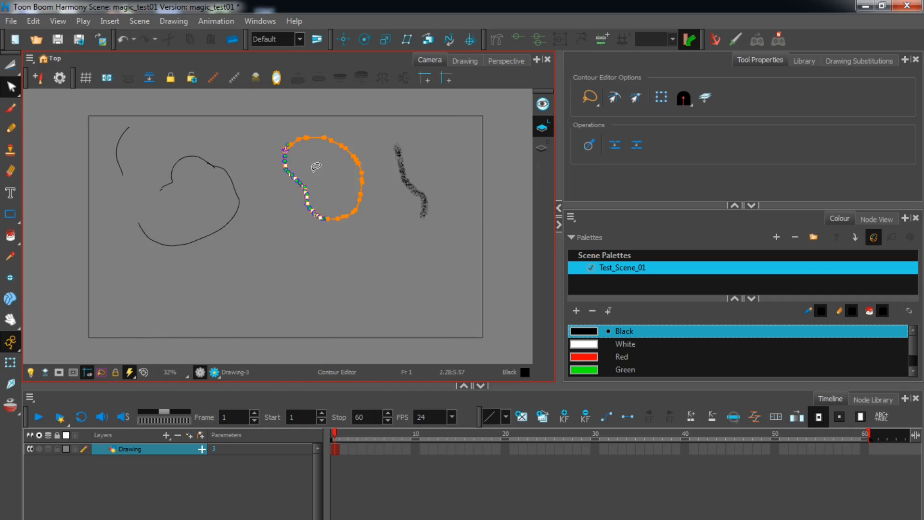
scroll(312, 170, up, 1)
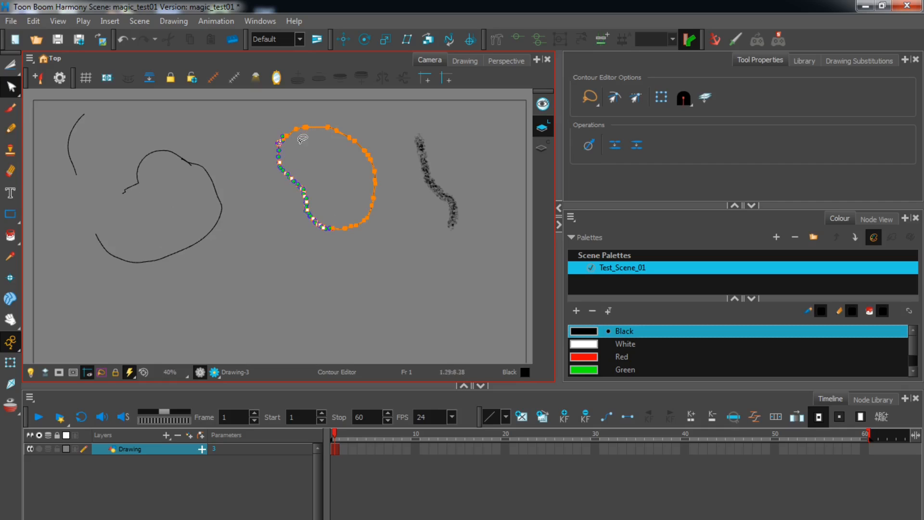
Select the textured brush stroke's contour and pull three of its points sideways to make its middle section jagged
click(418, 144)
scroll(418, 150, up, 4)
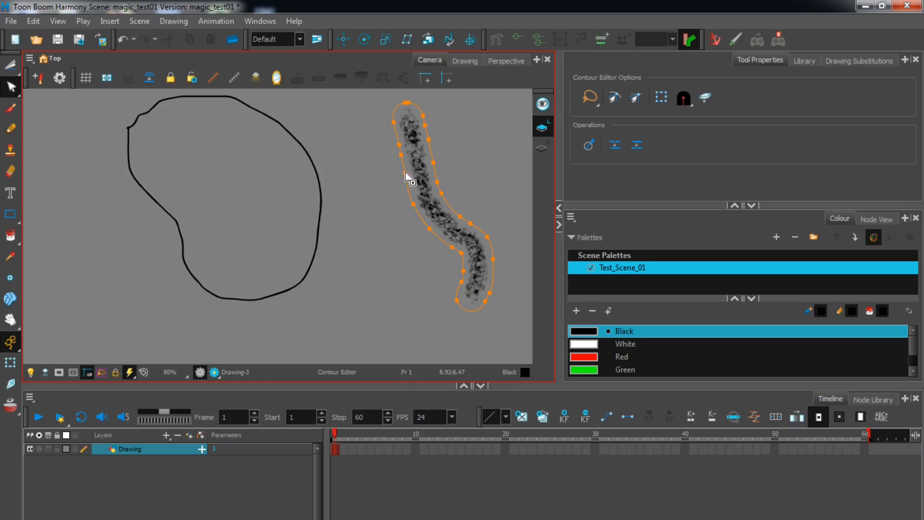
drag(405, 169, 455, 165)
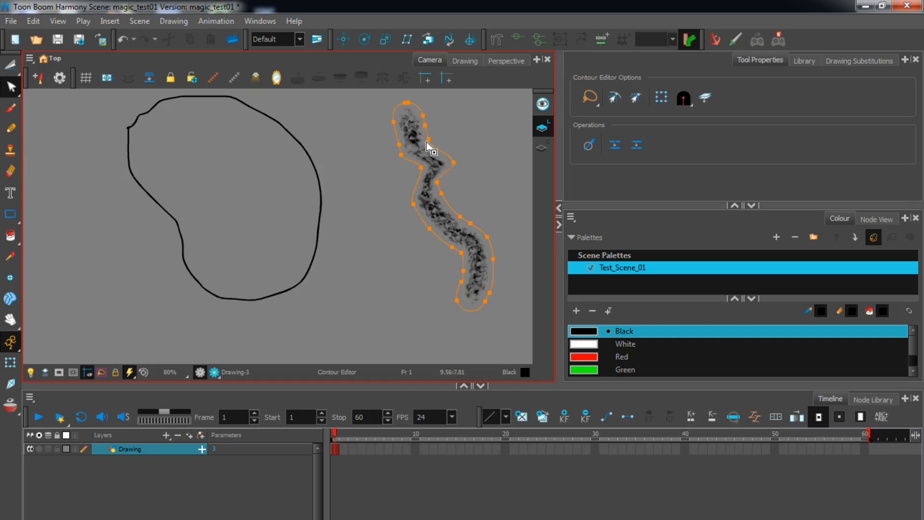
drag(466, 219, 480, 197)
drag(429, 231, 392, 255)
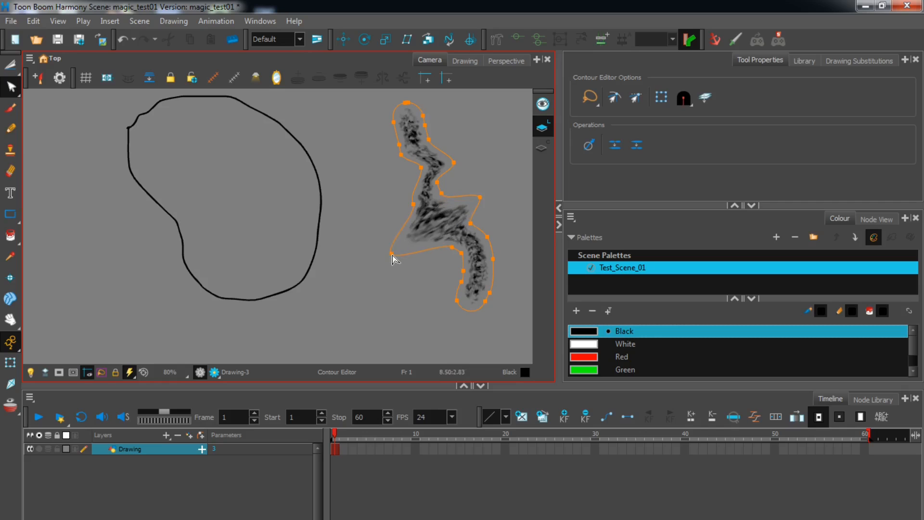
scroll(321, 150, down, 2)
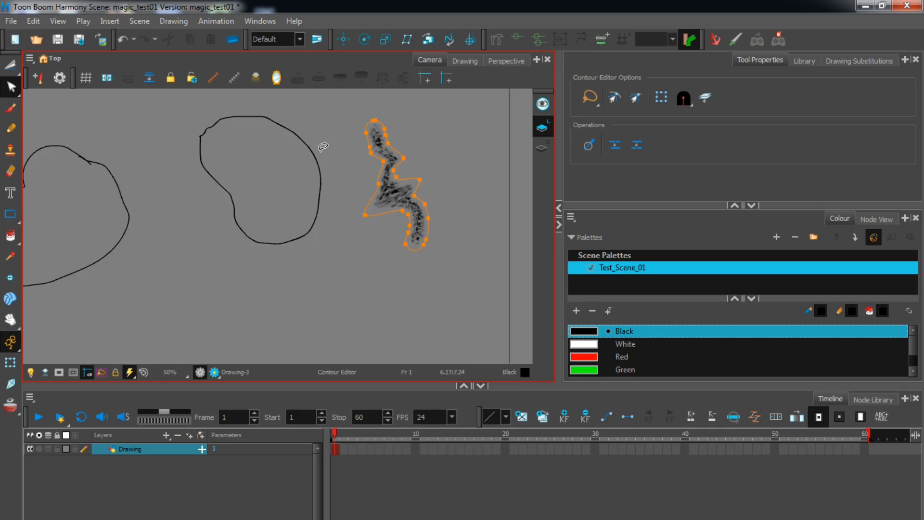
key(space)
drag(241, 200, 318, 188)
scroll(316, 188, down, 2)
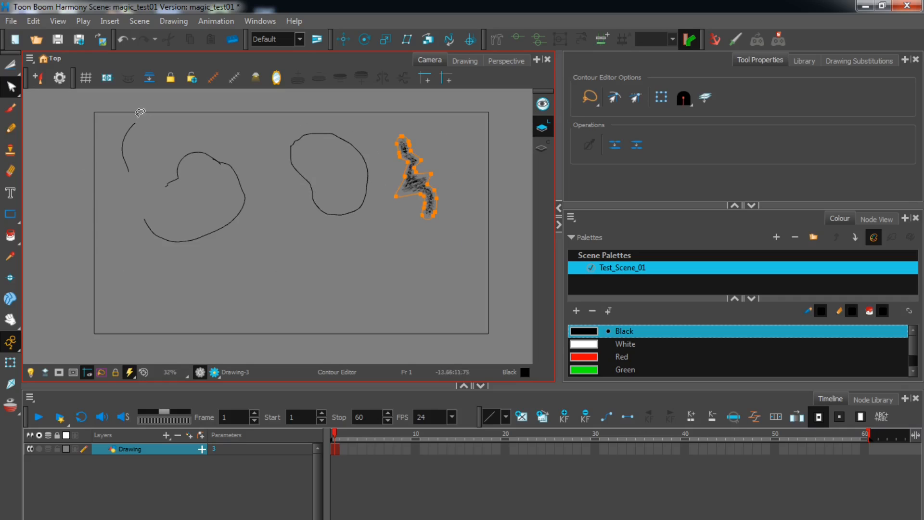
click(7, 90)
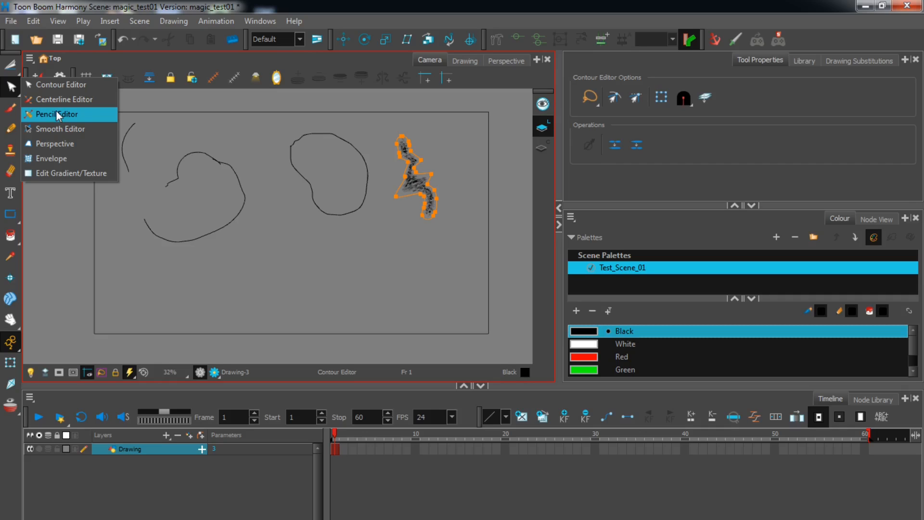
click(5, 91)
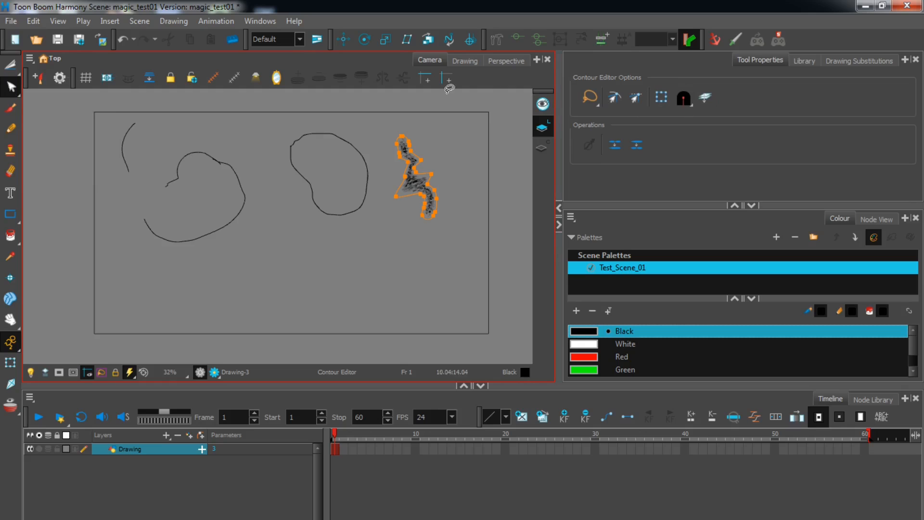
Try the TB Size Comparison stamp by placing one character sketch between the drawn shapes, and undo it
click(11, 148)
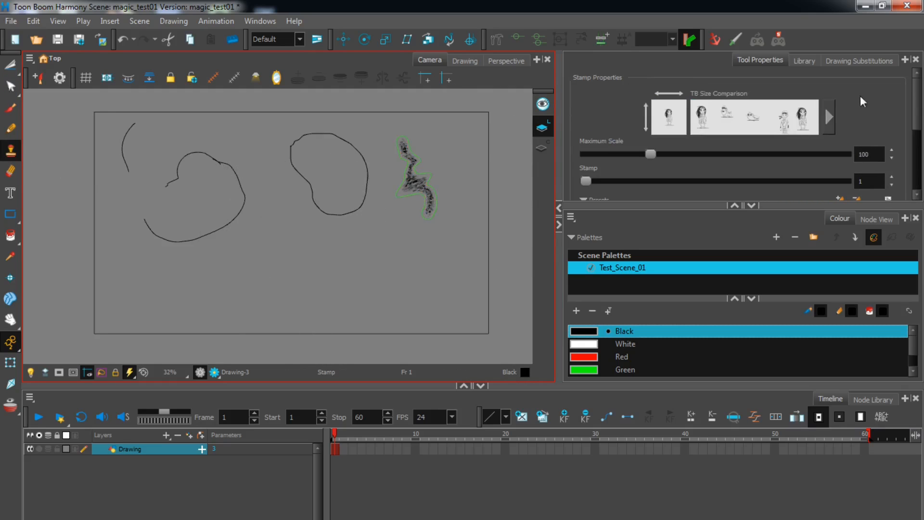
click(794, 119)
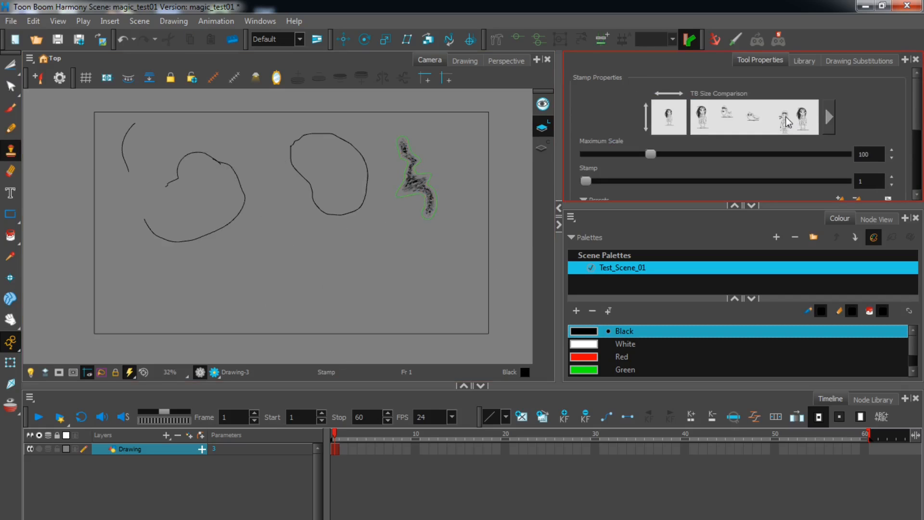
click(828, 115)
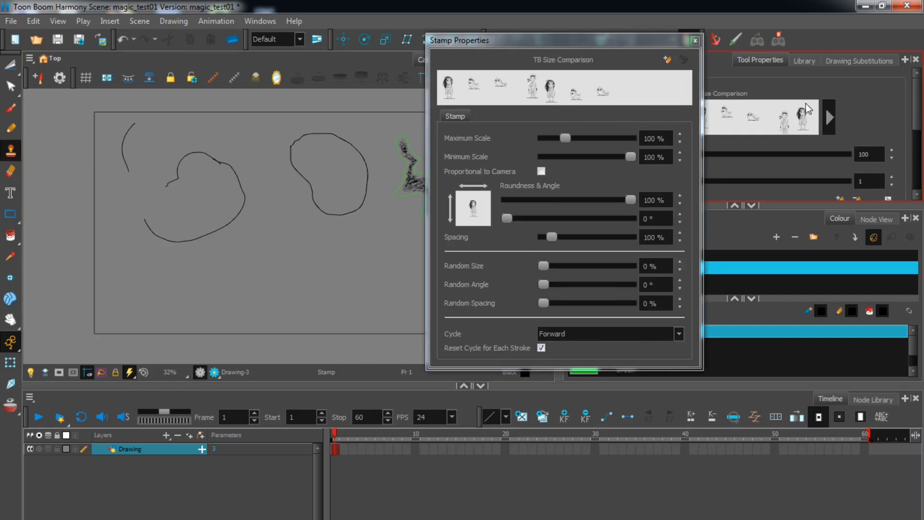
click(694, 40)
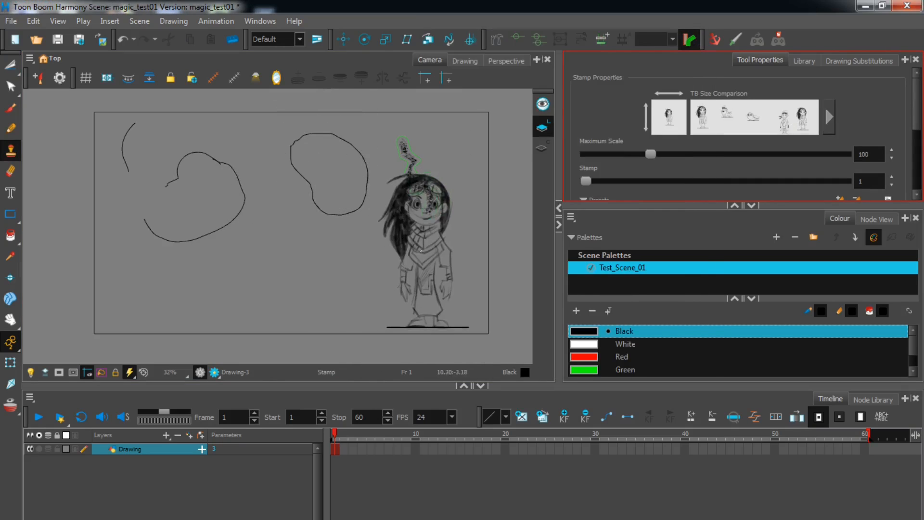
click(280, 258)
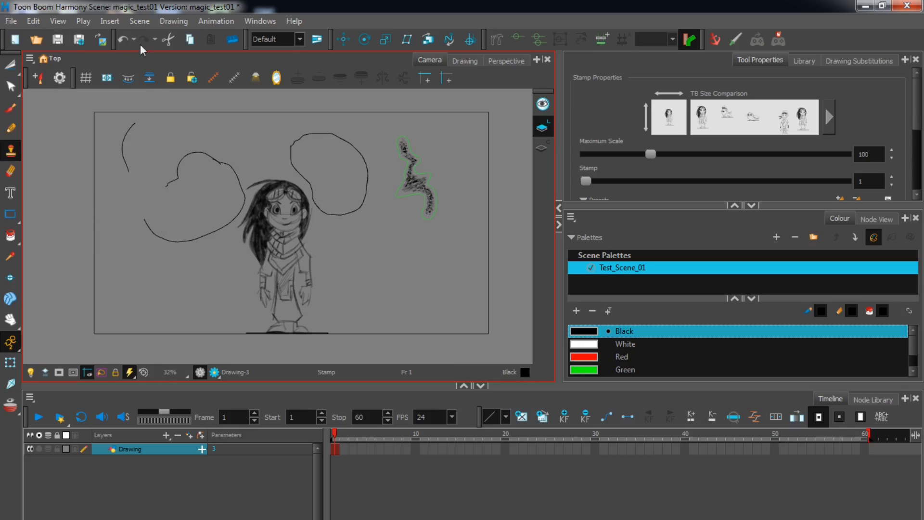
click(123, 38)
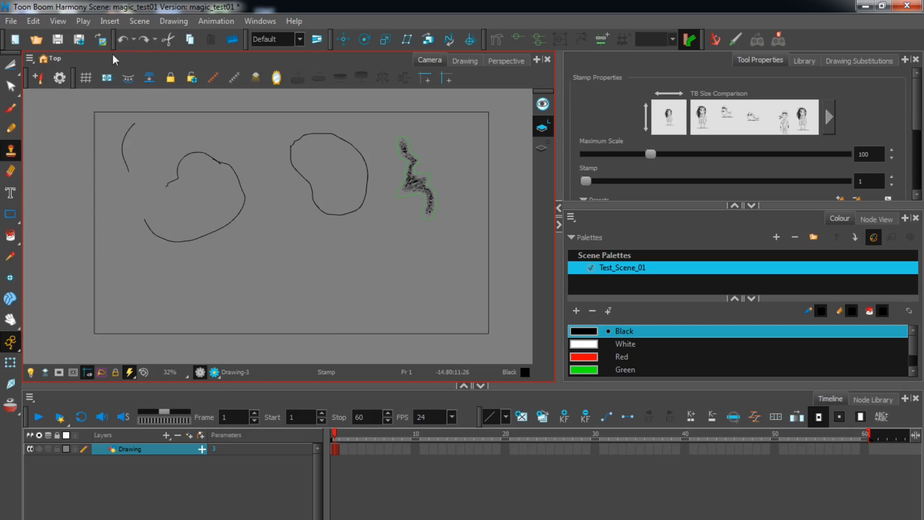
Erase a short section on the upper right of the cut oval's outline using the Eraser preset at size 27.6
click(12, 173)
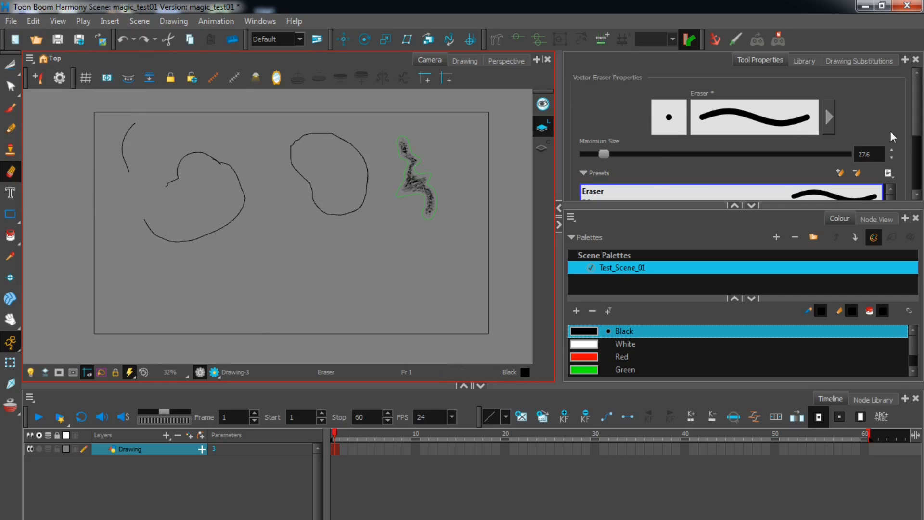
scroll(785, 129, down, 3)
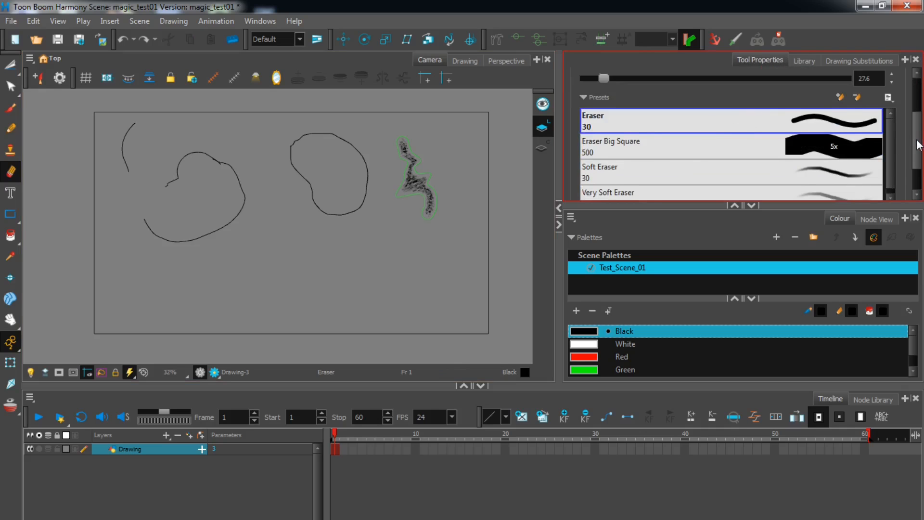
scroll(917, 145, down, 1)
scroll(917, 144, up, 5)
drag(225, 171, 226, 189)
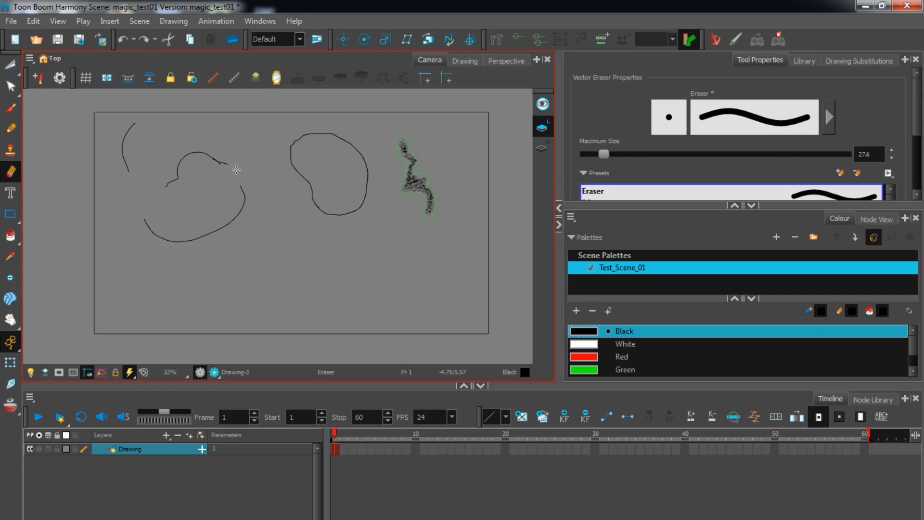
Add the text "Magic" in bold Arial, size 36, below the drawn shapes near the middle of the frame
click(10, 194)
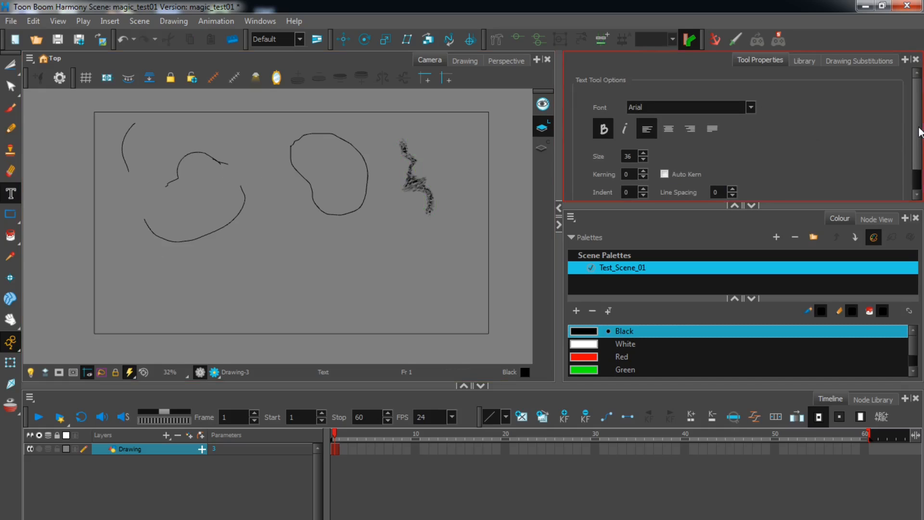
scroll(818, 135, down, 1)
click(253, 246)
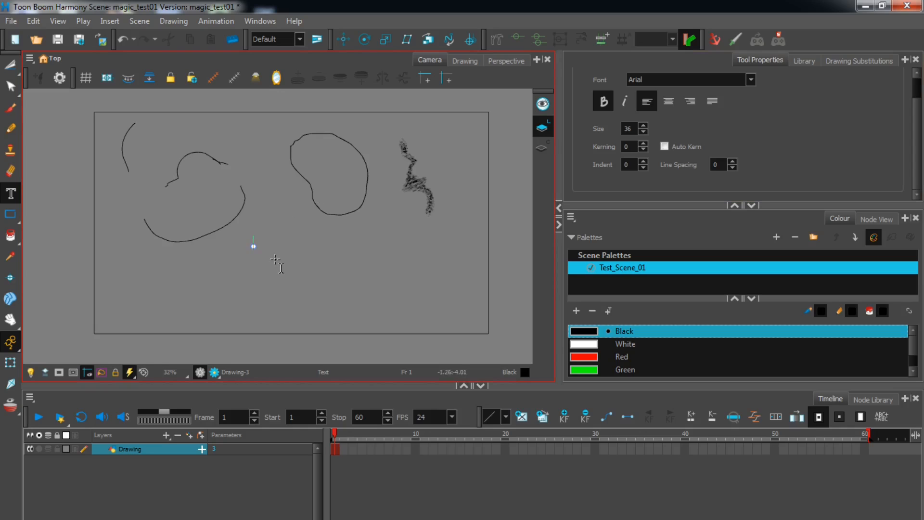
text(Magic)
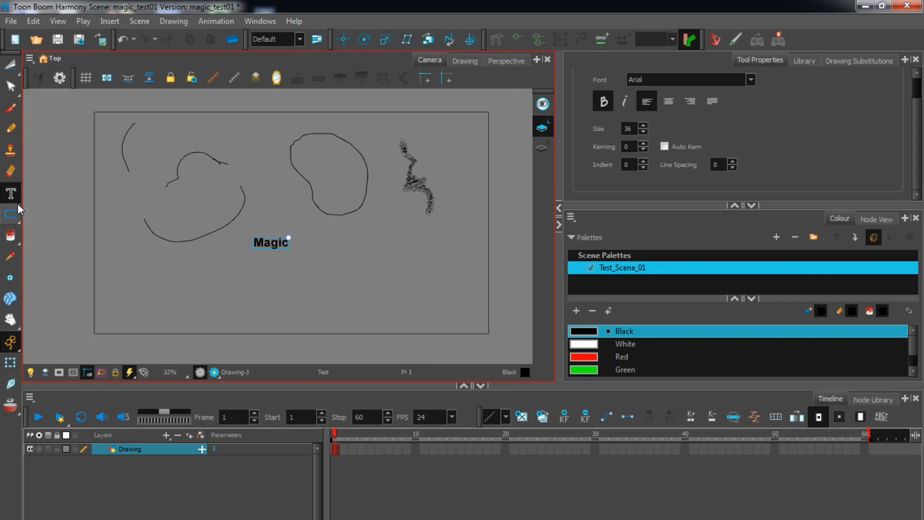
Draw a circle with the Ellipse tool below the cut oval, in the lower left of the camera frame
click(6, 217)
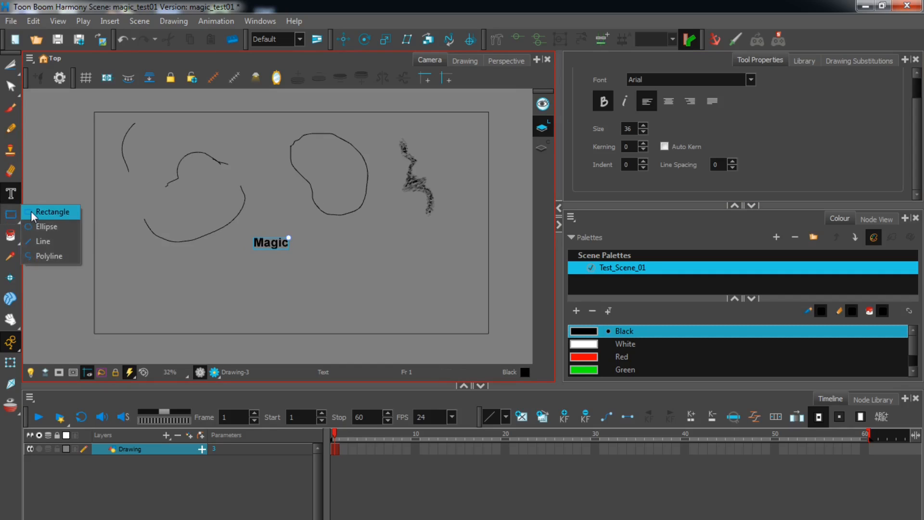
click(60, 225)
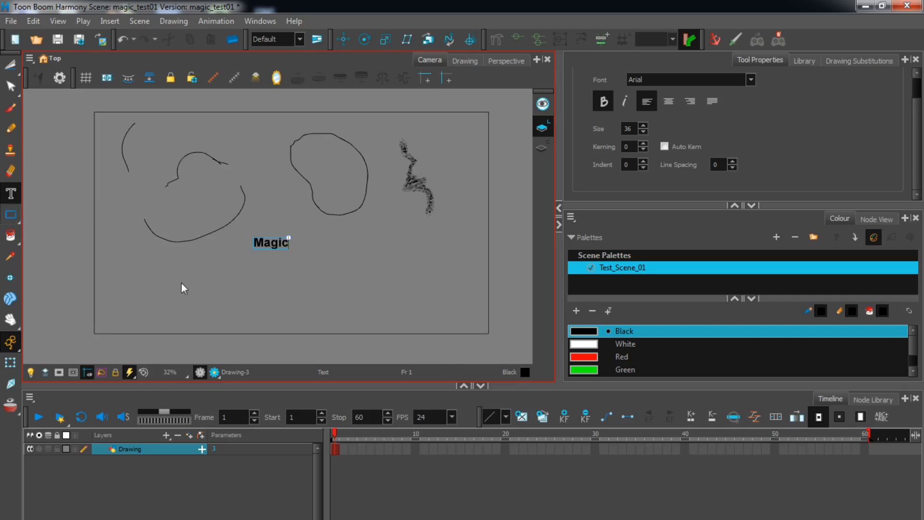
drag(145, 255, 202, 313)
Fill the new circle with the Red palette colour using the Paint tool
click(11, 235)
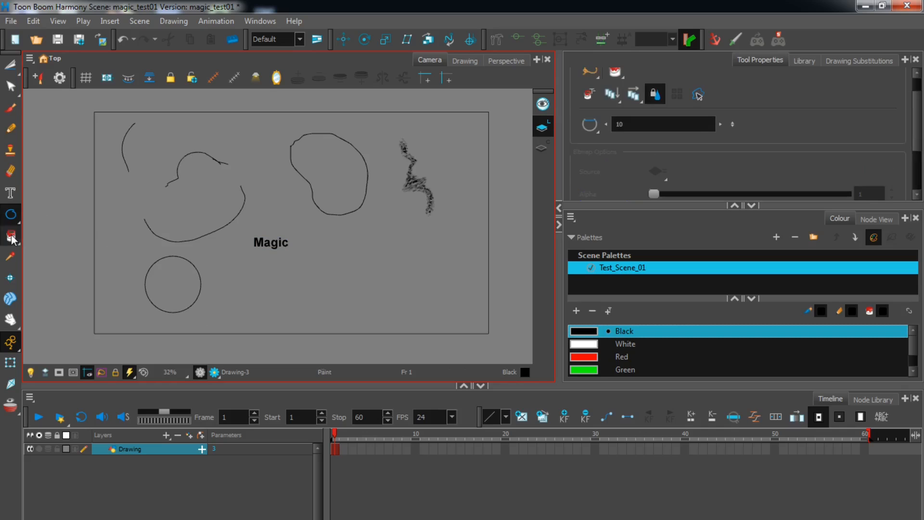
click(586, 359)
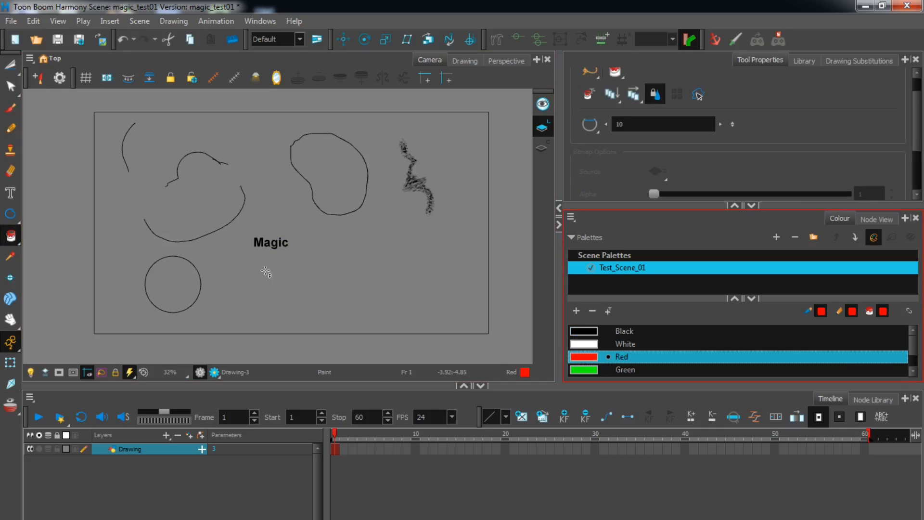
click(172, 282)
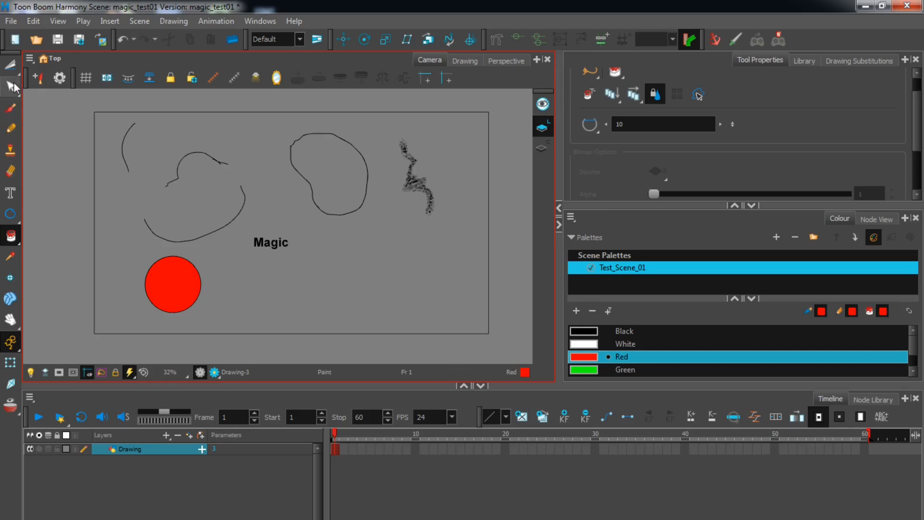
Draw a small red circle with a gap at its top using the Pencil tool, beside the filled circle
click(13, 65)
click(37, 64)
click(11, 129)
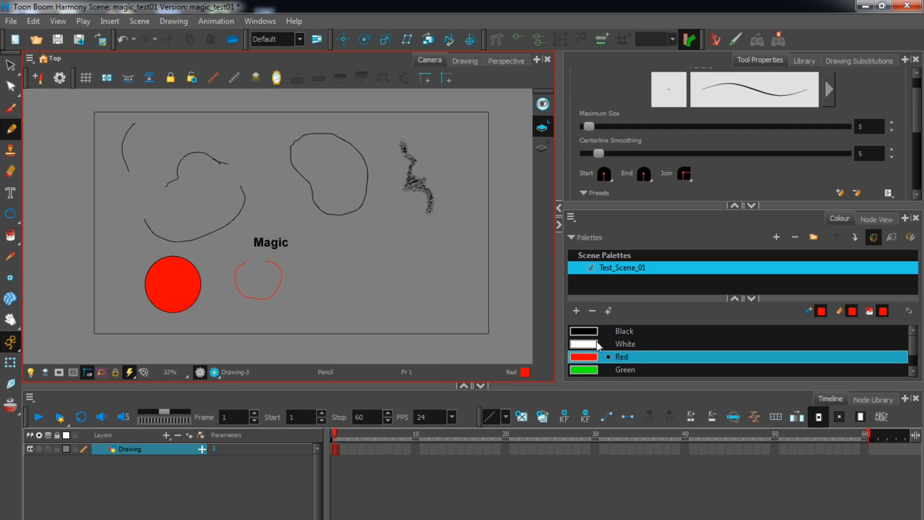
Pick black from the cut oval's outline with the Dropper and repaint the small open circle's line with it
click(10, 236)
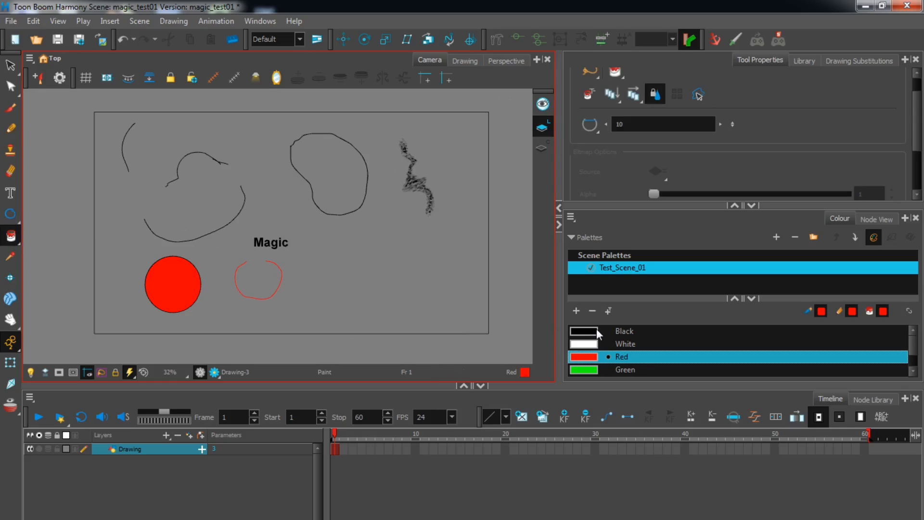
click(11, 256)
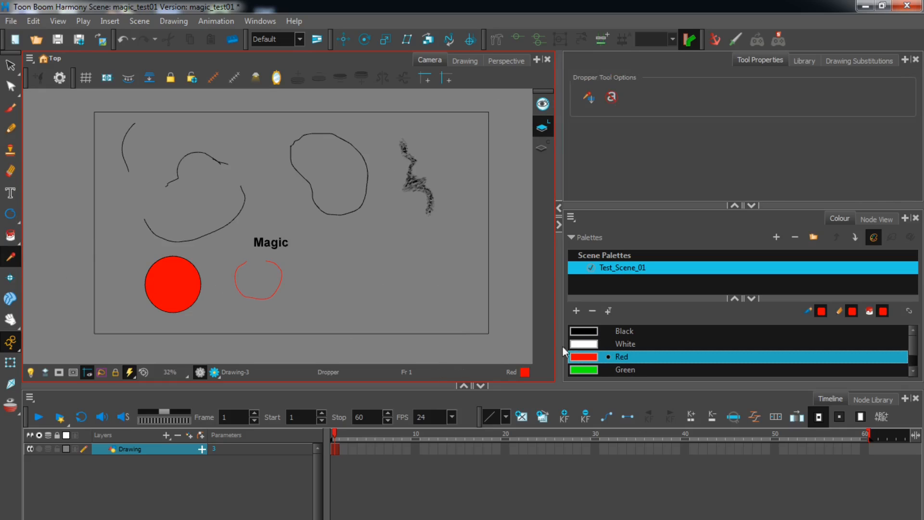
click(239, 211)
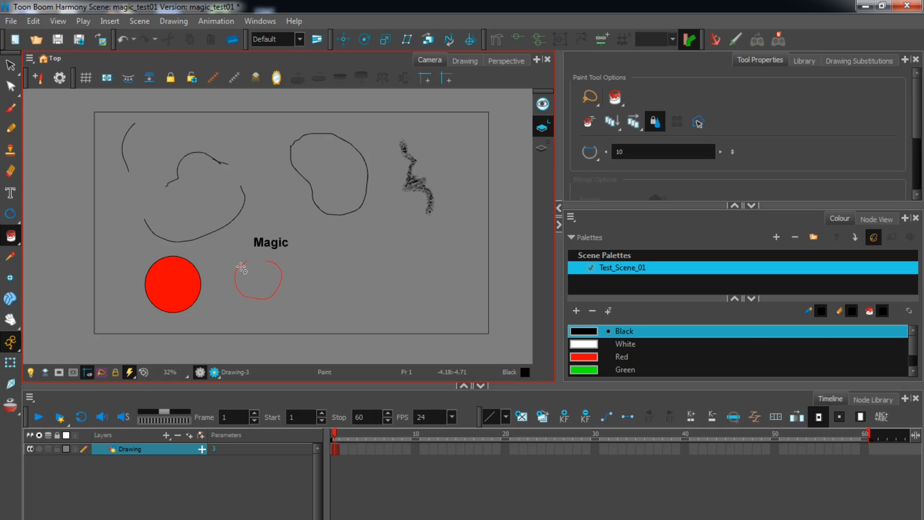
mouse_move(242, 260)
mouse_down()
mouse_move(226, 296)
mouse_move(285, 308)
mouse_move(281, 254)
mouse_move(250, 255)
mouse_up()
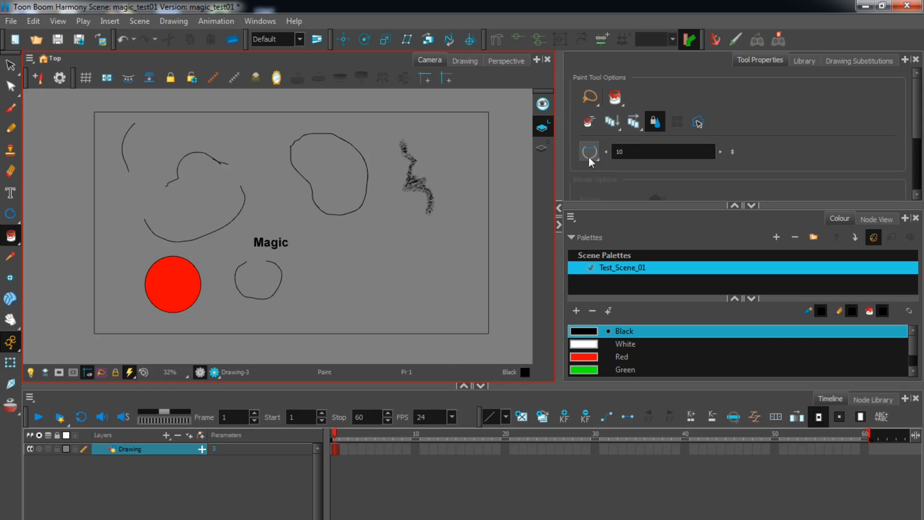
Try to fill the small open circle with the White palette colour
click(599, 344)
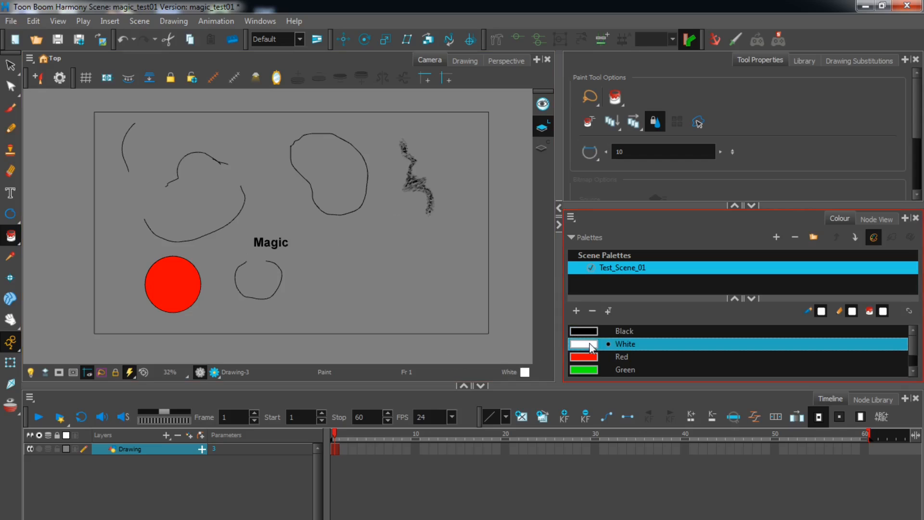
click(254, 275)
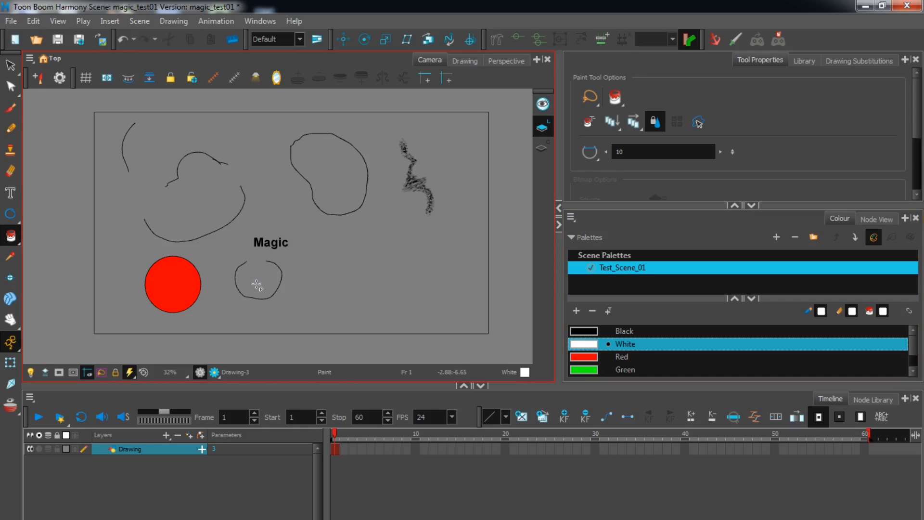
scroll(354, 240, down, 1)
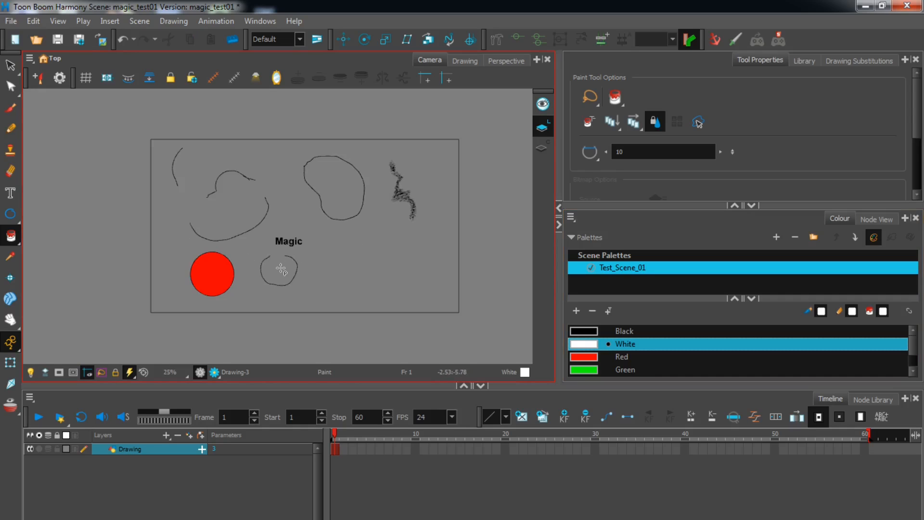
scroll(282, 269, up, 1)
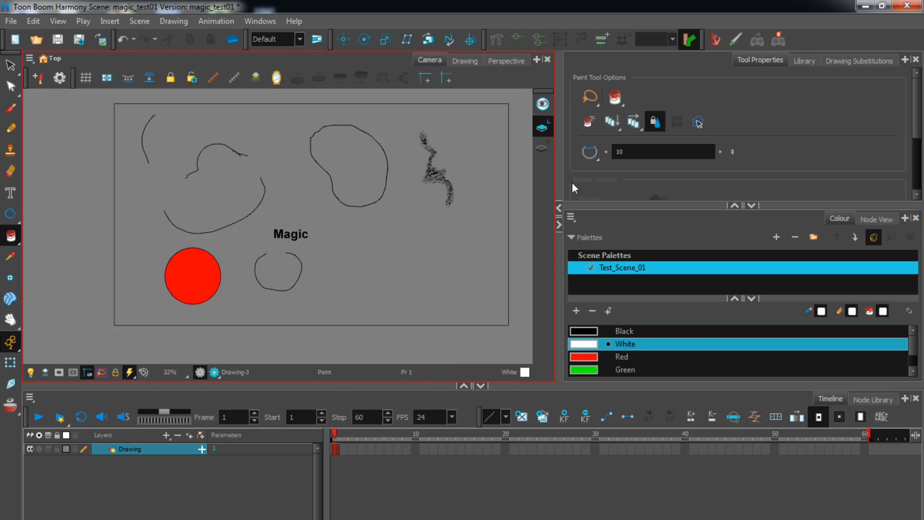
Set the Paint tool's gap closing option to Close Large Gap
click(597, 160)
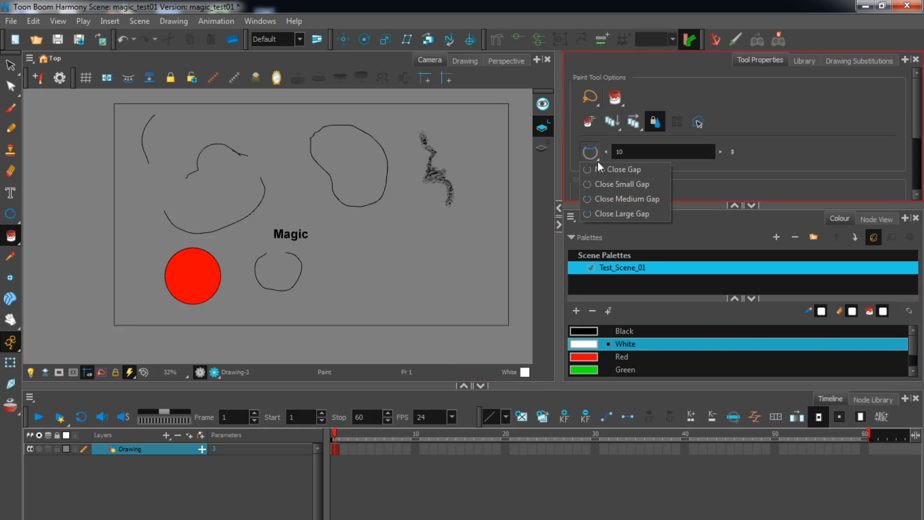
click(648, 211)
drag(290, 261, 261, 271)
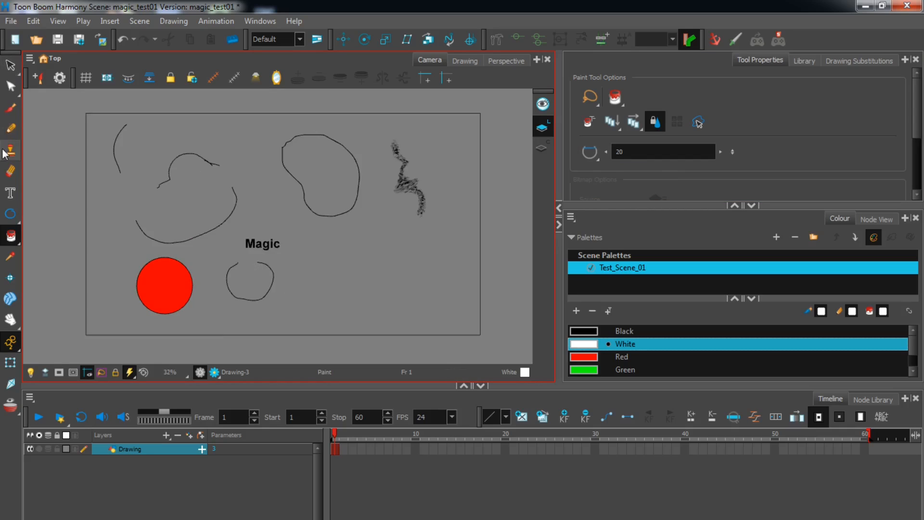
Draw a small, nearly closed rounded shape in White with the Pencil tool beside the open circle and fill it with White
click(11, 130)
mouse_move(311, 265)
mouse_down()
mouse_move(303, 286)
mouse_move(334, 274)
mouse_up()
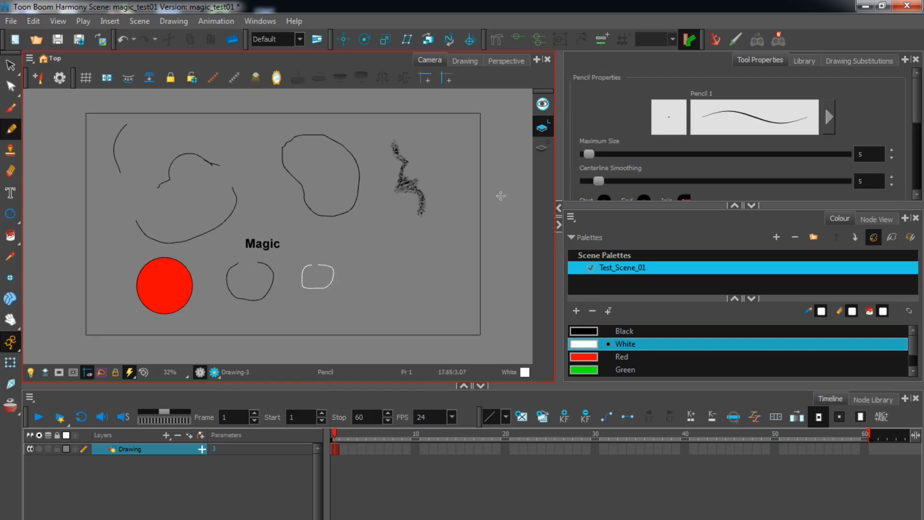
click(14, 235)
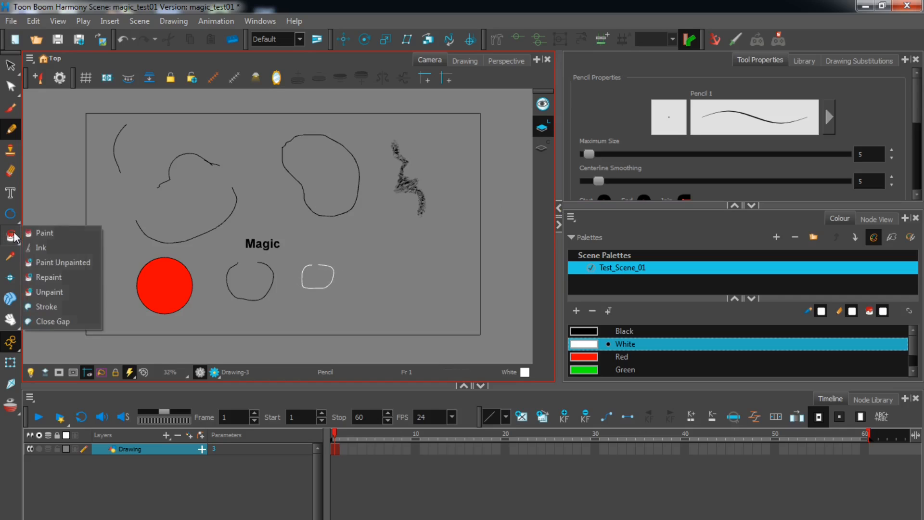
click(44, 233)
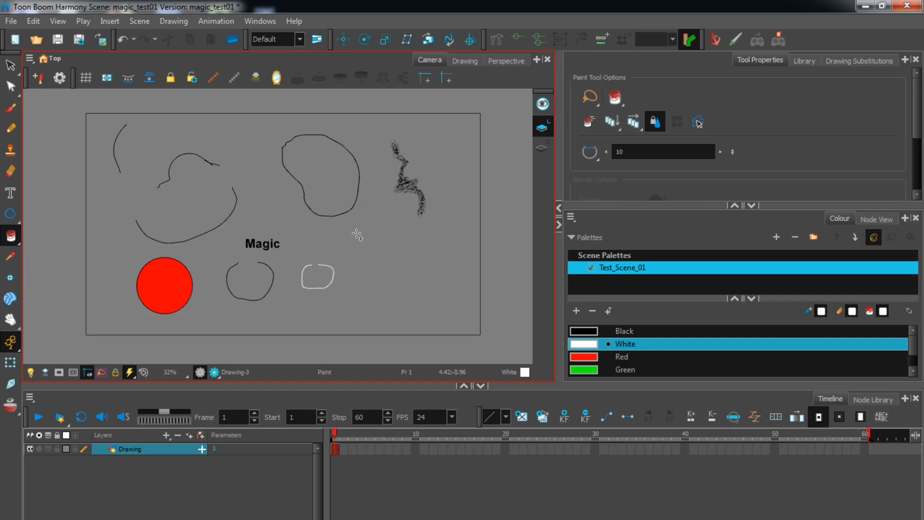
click(718, 149)
click(319, 276)
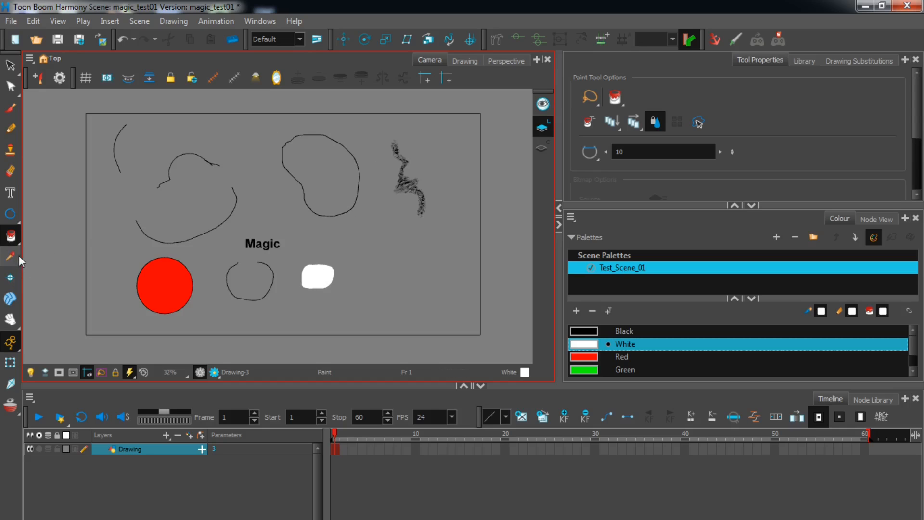
Examine the Drawing Pivot and Morphing tool options and pan the drawing with the Hand tool
click(11, 279)
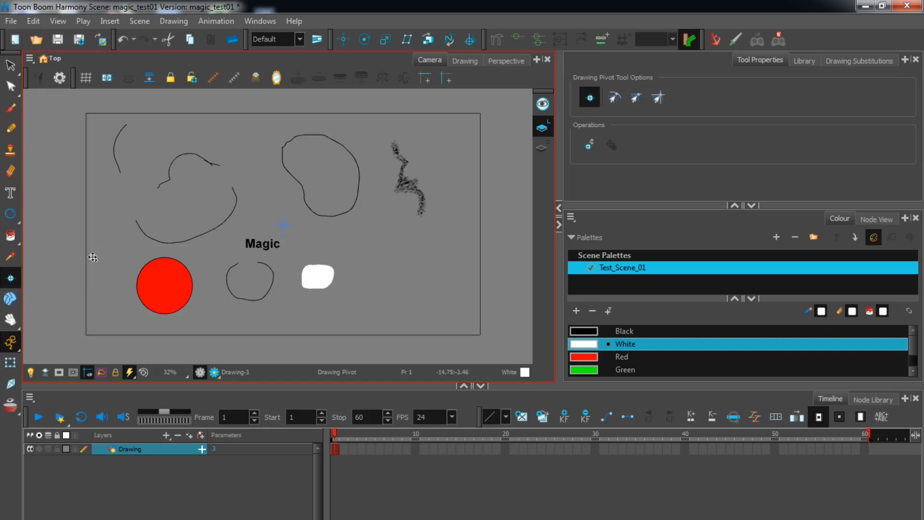
click(11, 299)
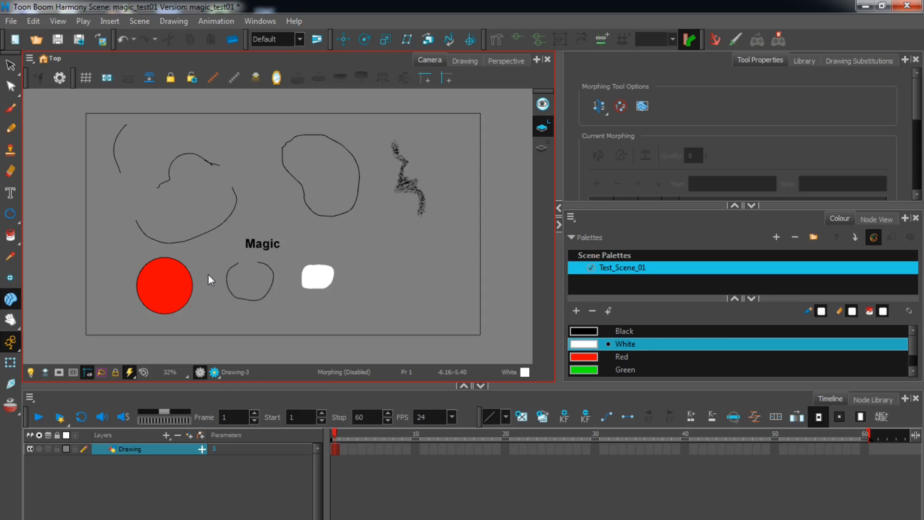
click(8, 321)
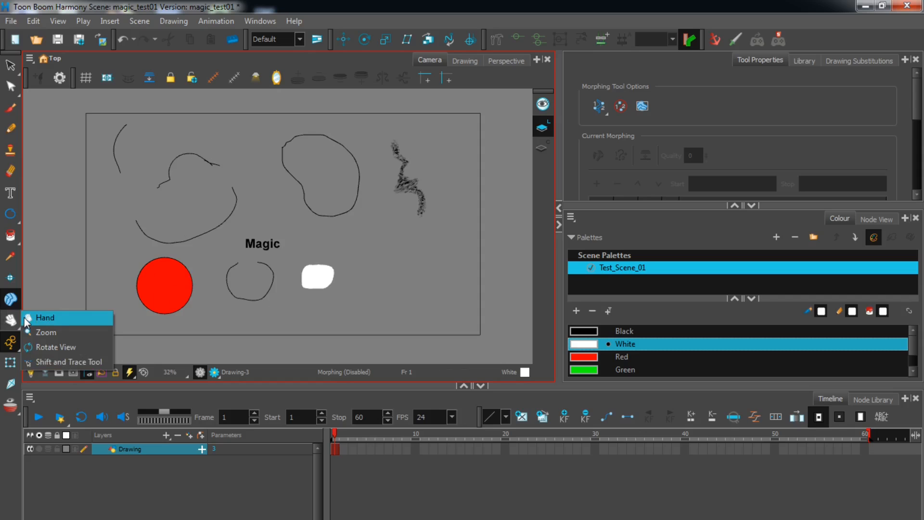
click(29, 319)
mouse_move(303, 228)
mouse_down()
mouse_move(250, 233)
mouse_move(314, 247)
mouse_move(282, 216)
mouse_move(294, 241)
mouse_move(295, 227)
mouse_move(295, 238)
mouse_move(285, 228)
mouse_up()
click(10, 320)
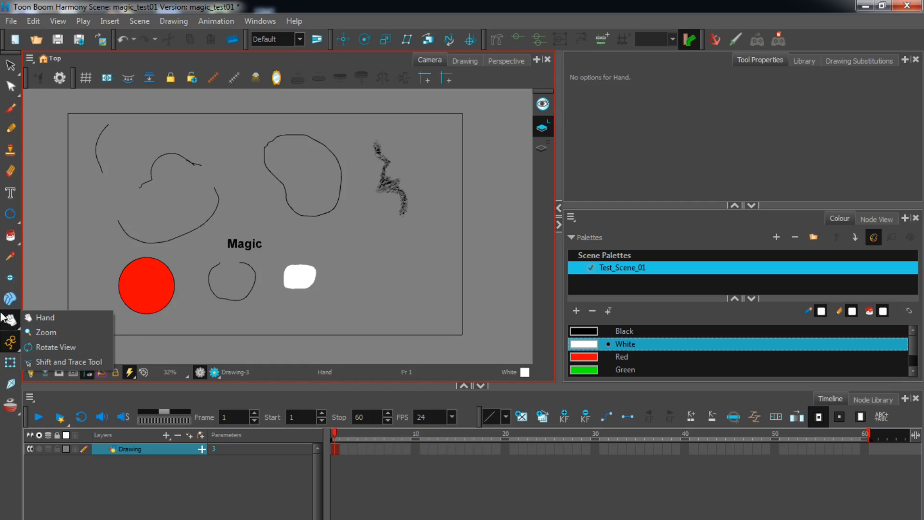
click(5, 318)
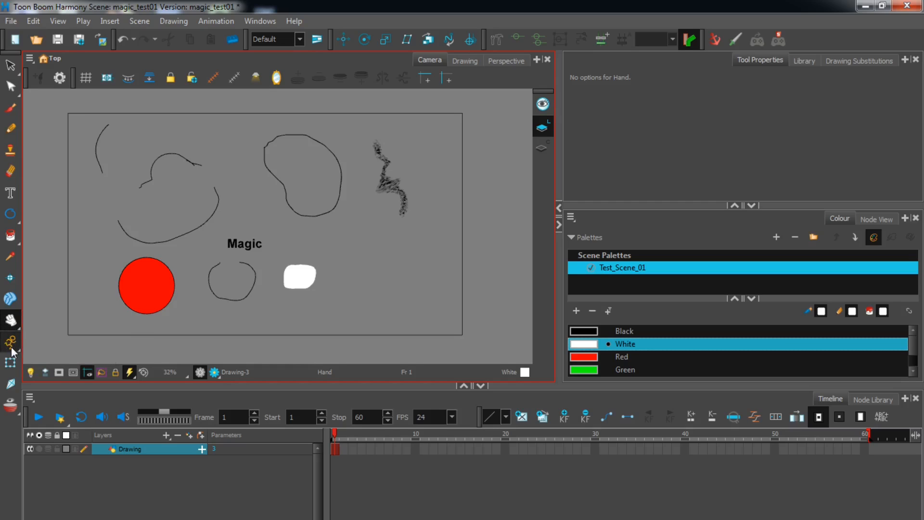
Examine the animate modes, the Transform and Inverse Kinematics tools, and the onion skin options
click(12, 352)
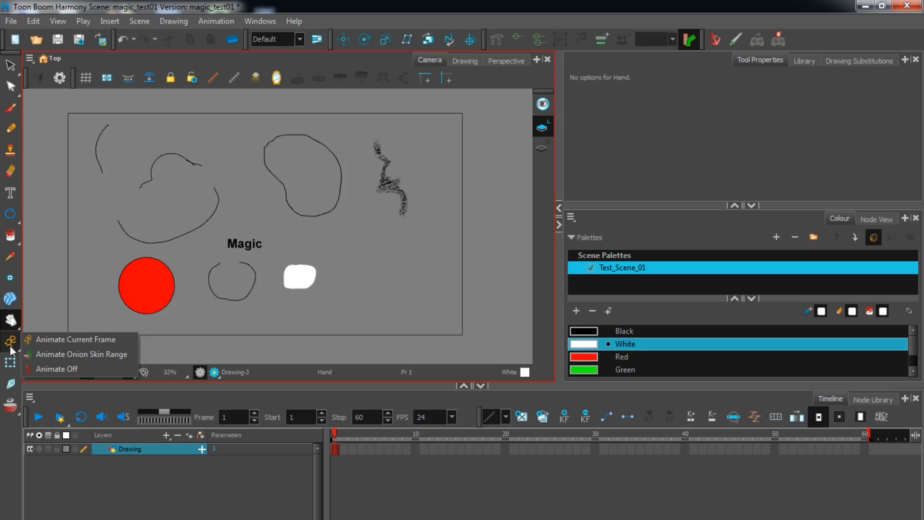
click(9, 348)
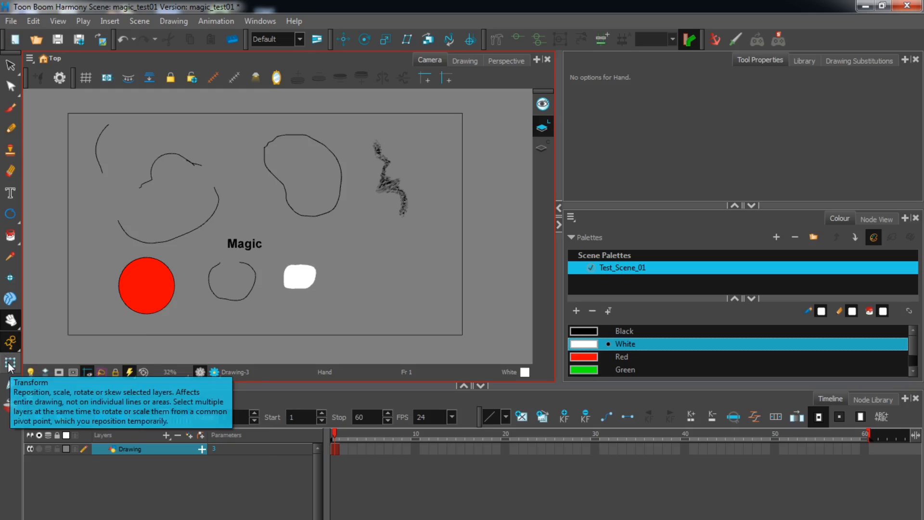
click(10, 365)
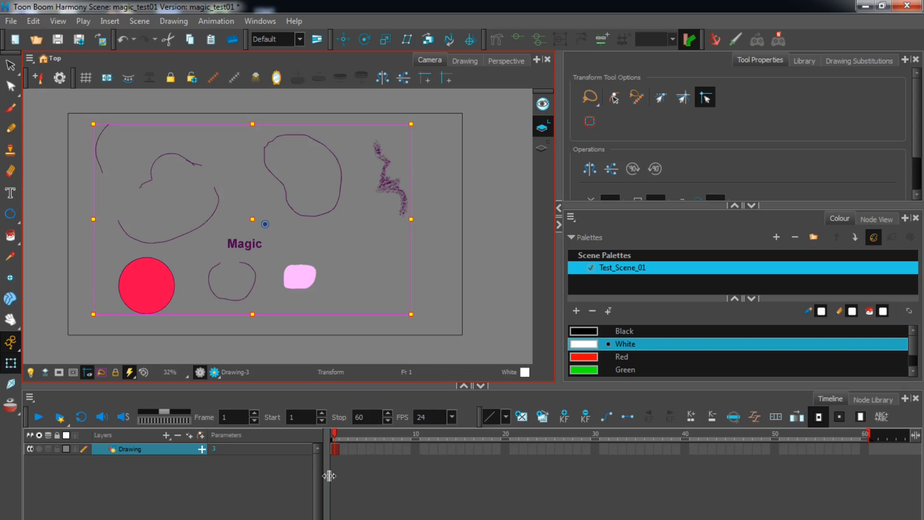
click(11, 385)
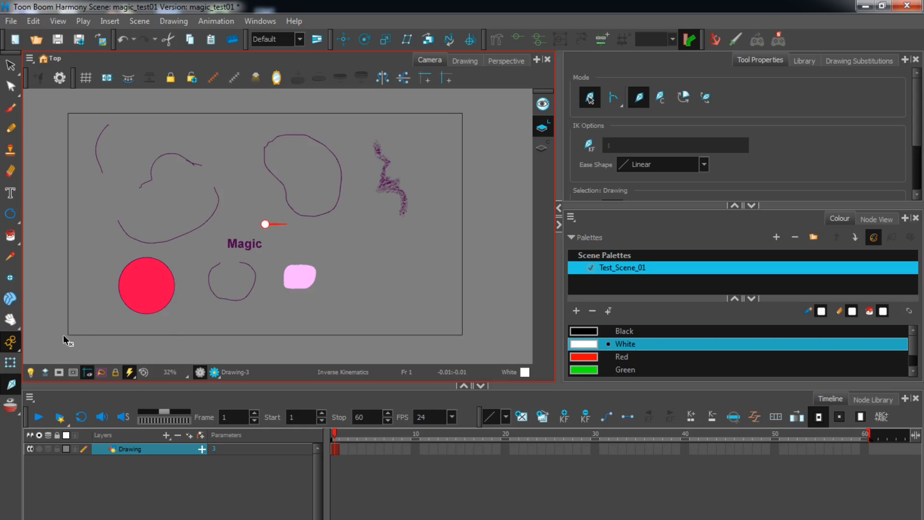
click(14, 410)
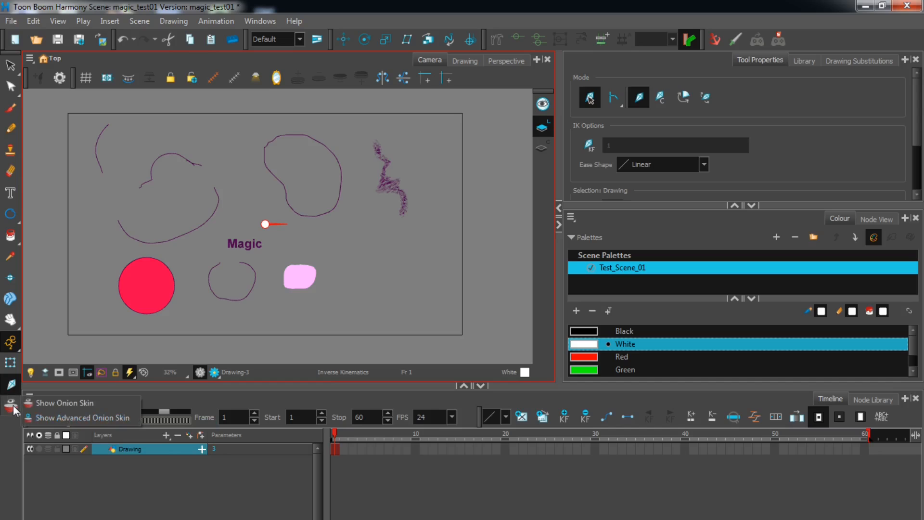
click(16, 403)
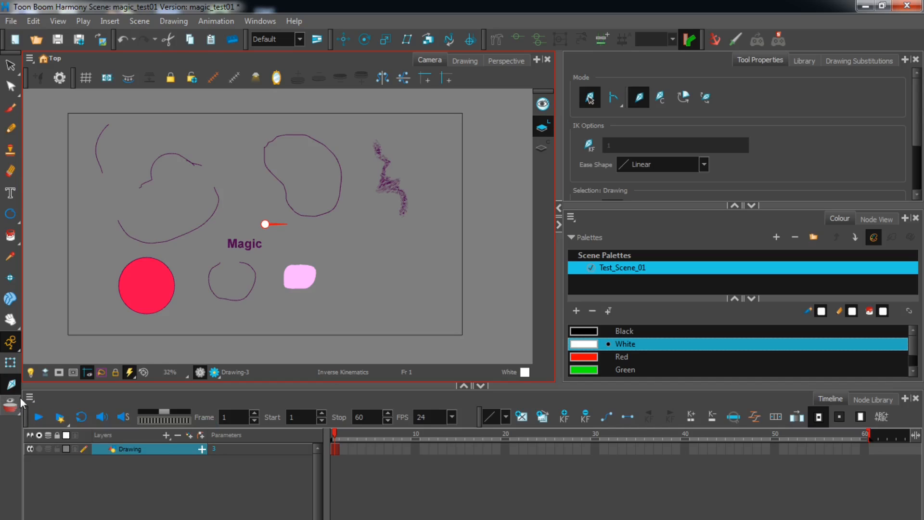
click(14, 340)
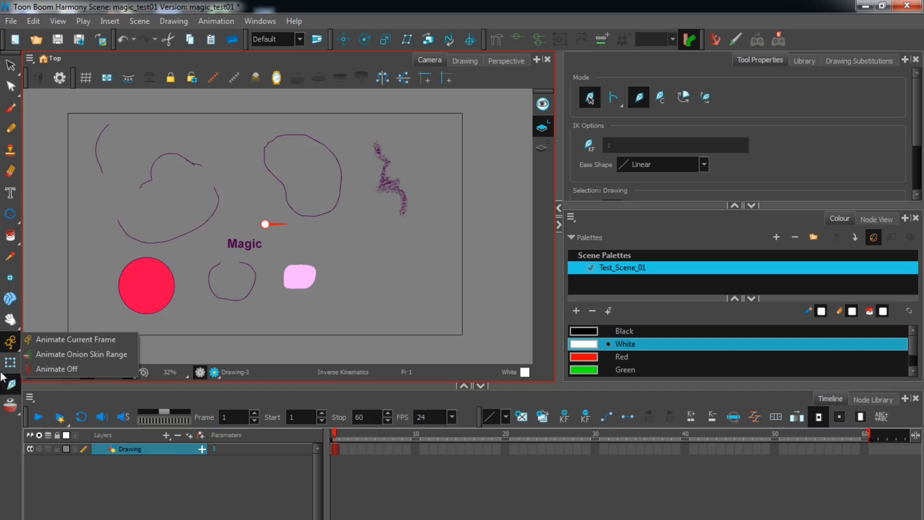
click(11, 384)
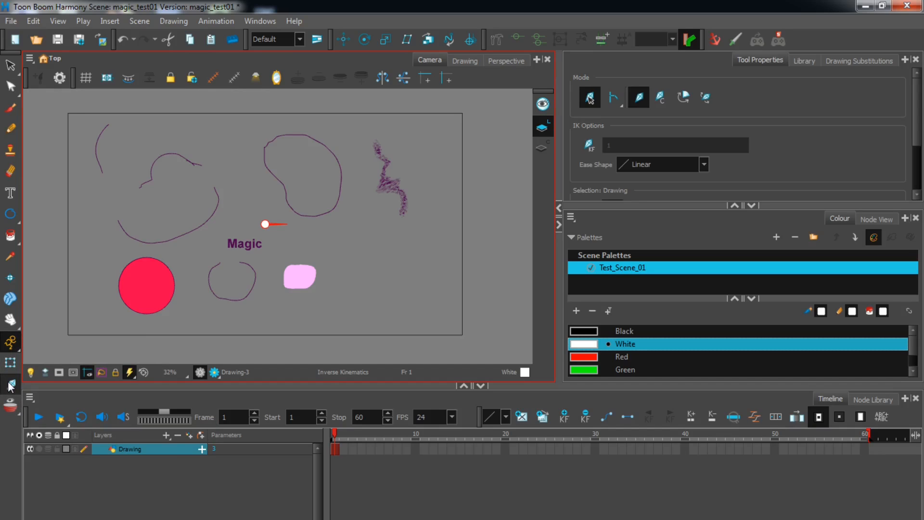
click(10, 363)
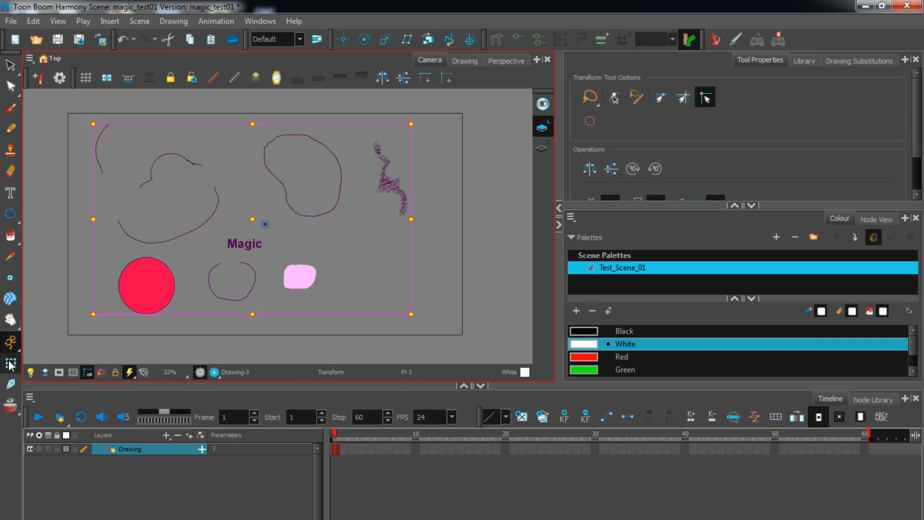
Draw two vertical and two horizontal crossing lines with the Pencil tool beside the white shape, the first vertical in White and the rest in Black
click(11, 68)
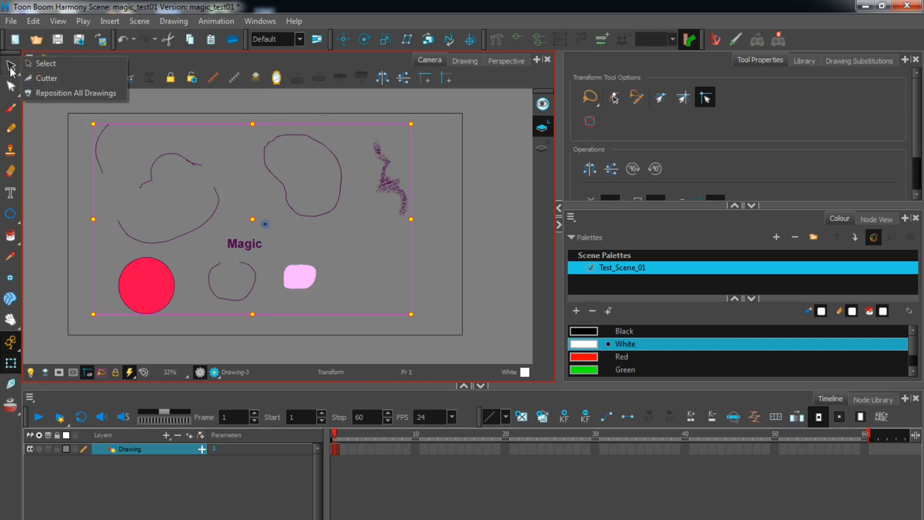
click(41, 78)
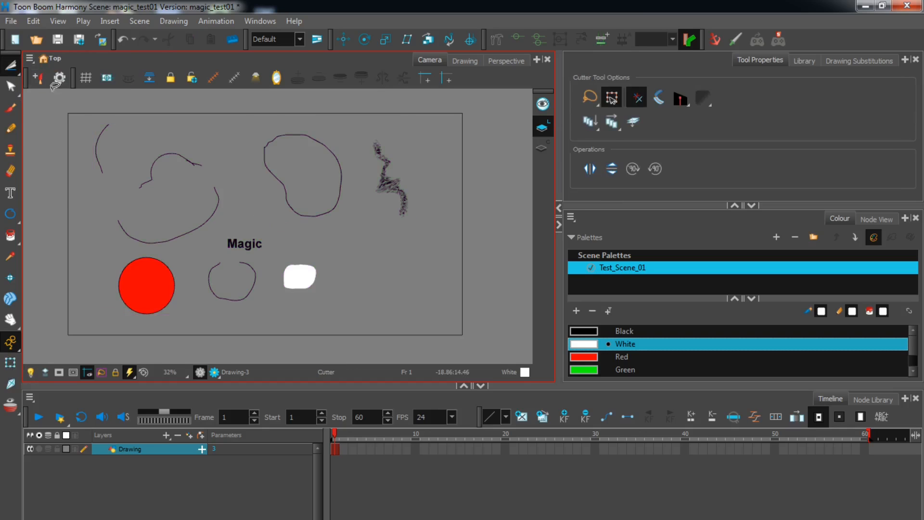
click(11, 129)
drag(371, 239, 379, 290)
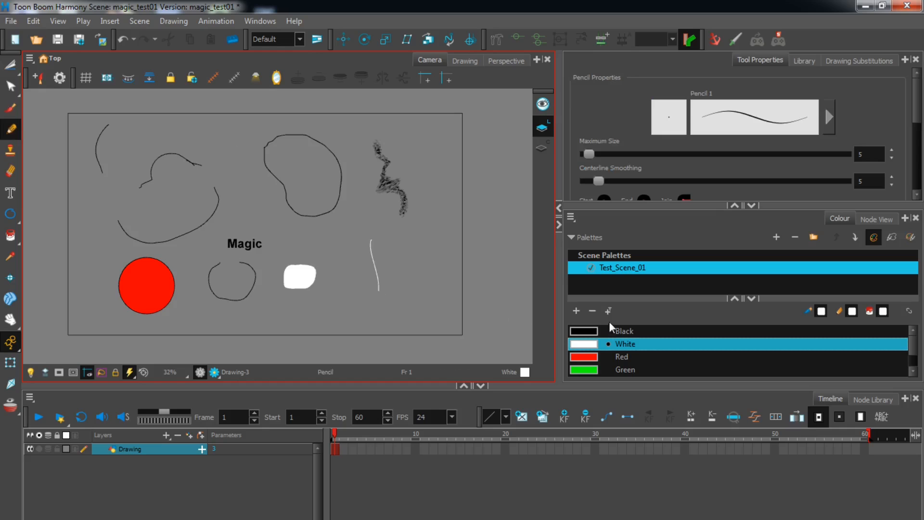
click(597, 331)
drag(400, 236, 416, 291)
drag(354, 261, 432, 261)
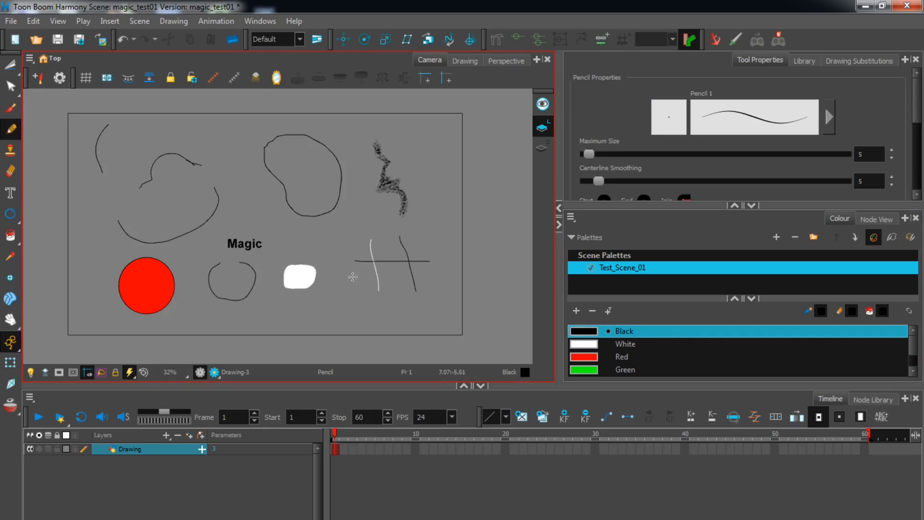
drag(375, 279, 427, 278)
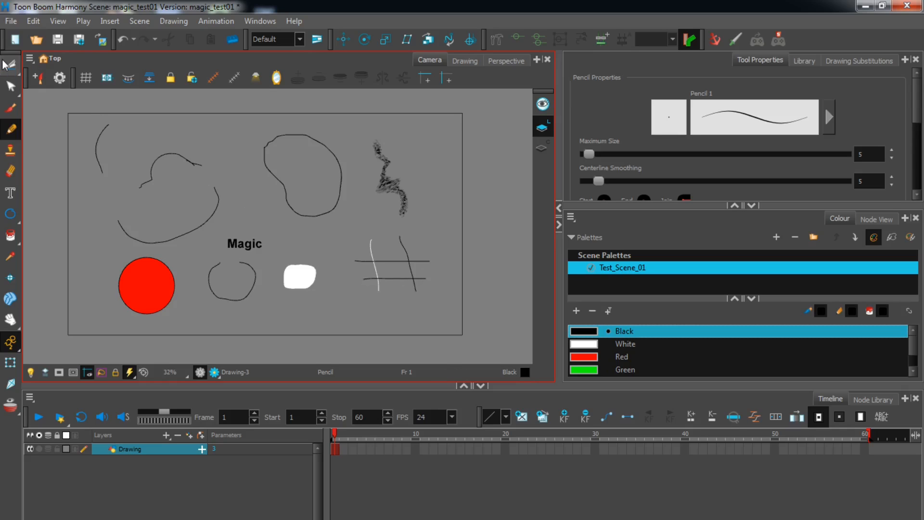
Select the four crossing lines and examine their points with the Contour Editor
click(9, 67)
mouse_move(369, 229)
mouse_down()
mouse_move(367, 281)
mouse_move(424, 309)
mouse_move(432, 260)
mouse_up()
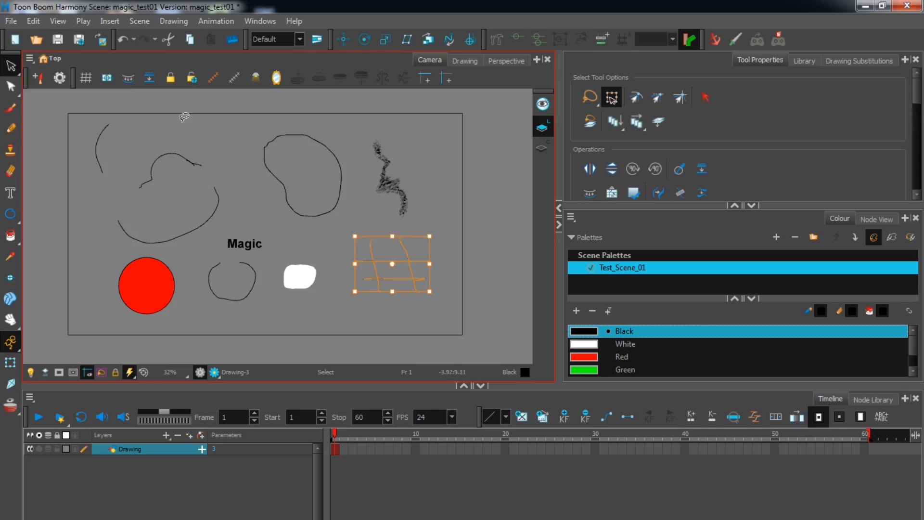
click(10, 88)
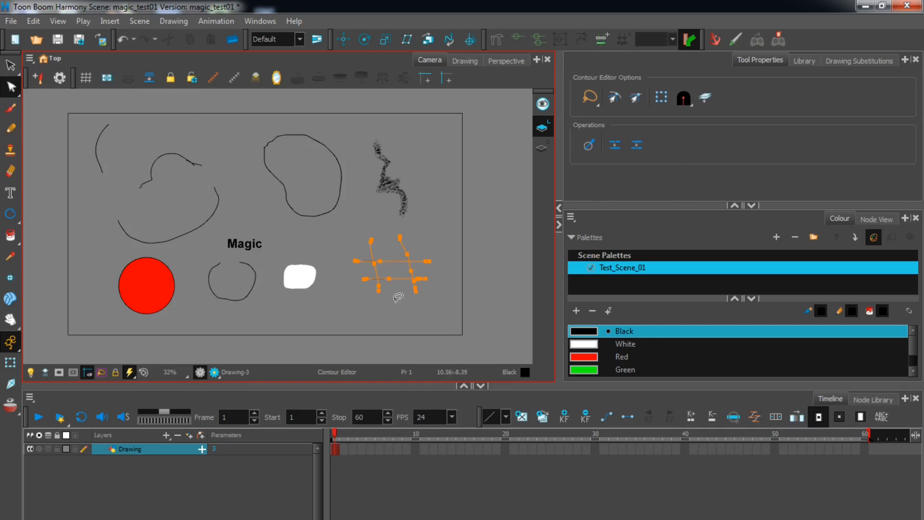
scroll(396, 290, up, 2)
scroll(398, 285, up, 2)
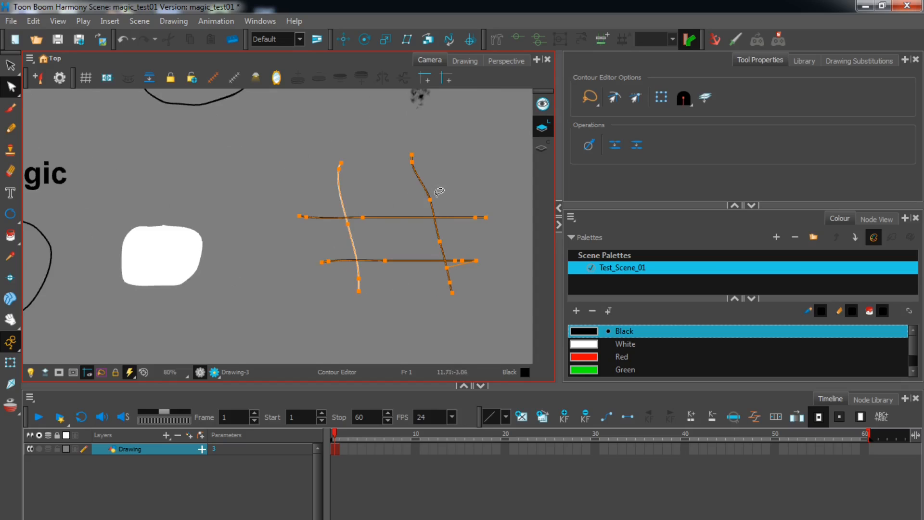
Cut off the upper end of the white vertical line with the Cutter tool and delete it
click(10, 67)
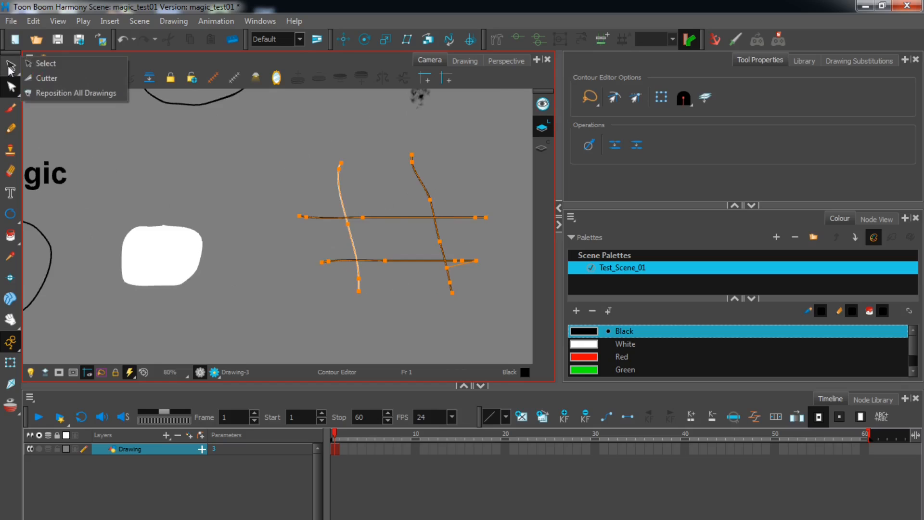
click(47, 77)
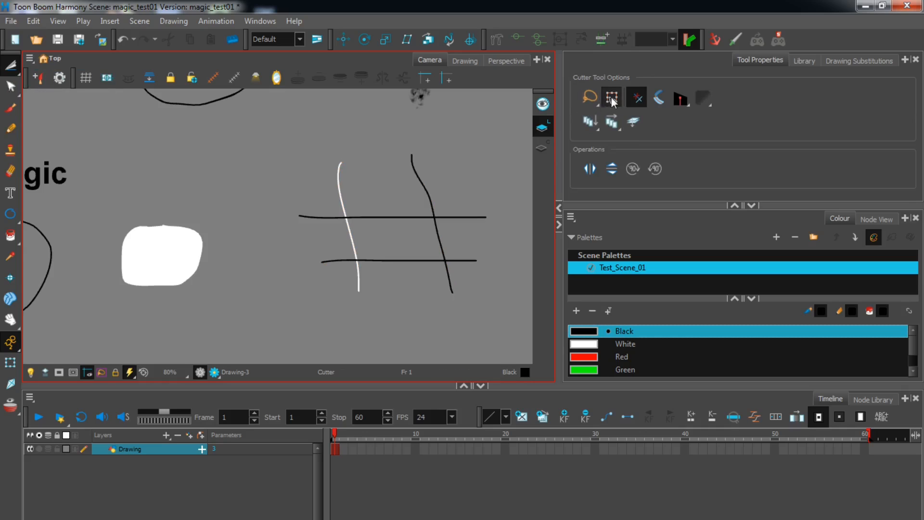
mouse_move(301, 205)
mouse_down()
mouse_move(344, 211)
mouse_move(365, 198)
mouse_move(377, 165)
mouse_move(355, 143)
mouse_move(316, 151)
mouse_move(302, 166)
mouse_up()
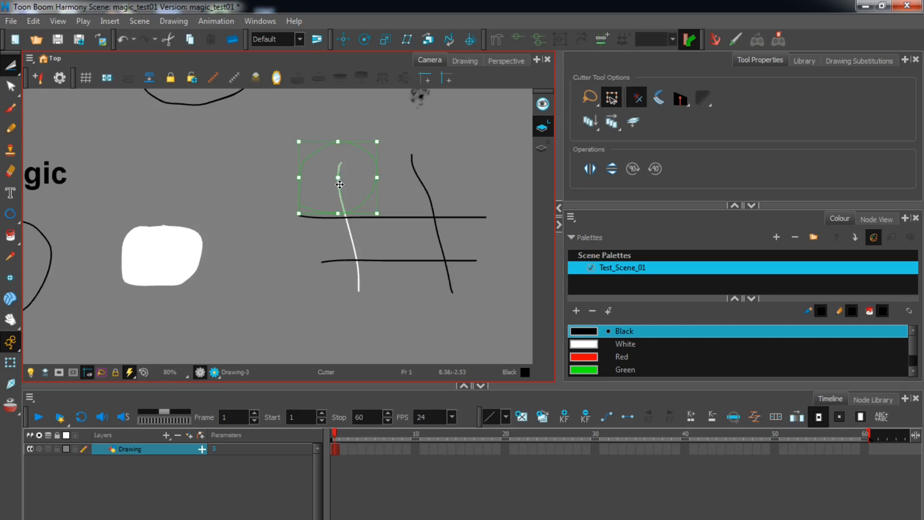
key(Delete)
Try cutting off the upper horizontal line's right end, undo it, and examine the crossing lines' contour points
mouse_move(400, 199)
mouse_down()
mouse_move(491, 196)
mouse_move(448, 200)
mouse_move(452, 264)
mouse_move(463, 244)
mouse_up()
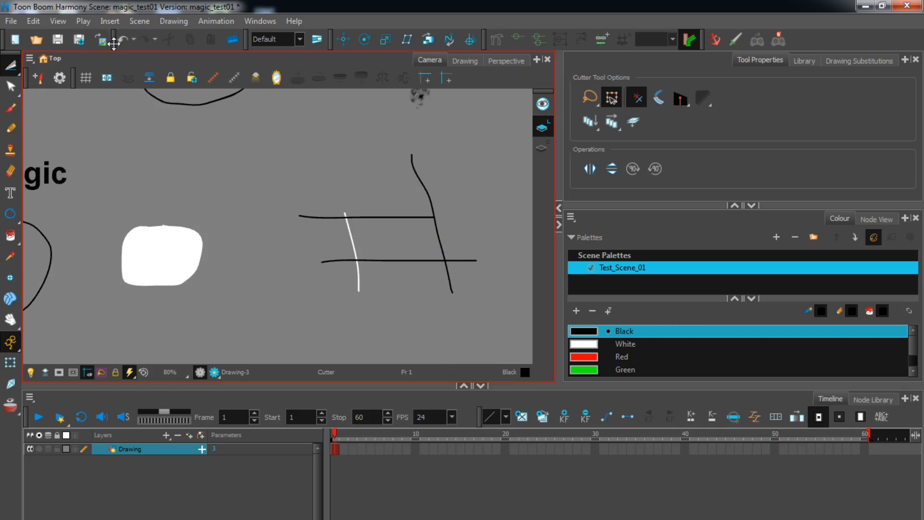
click(123, 45)
click(11, 87)
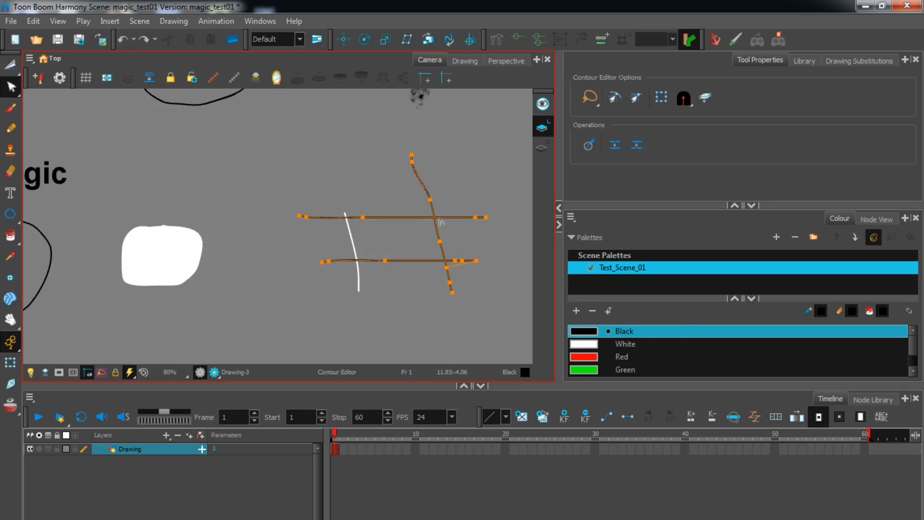
scroll(444, 218, up, 3)
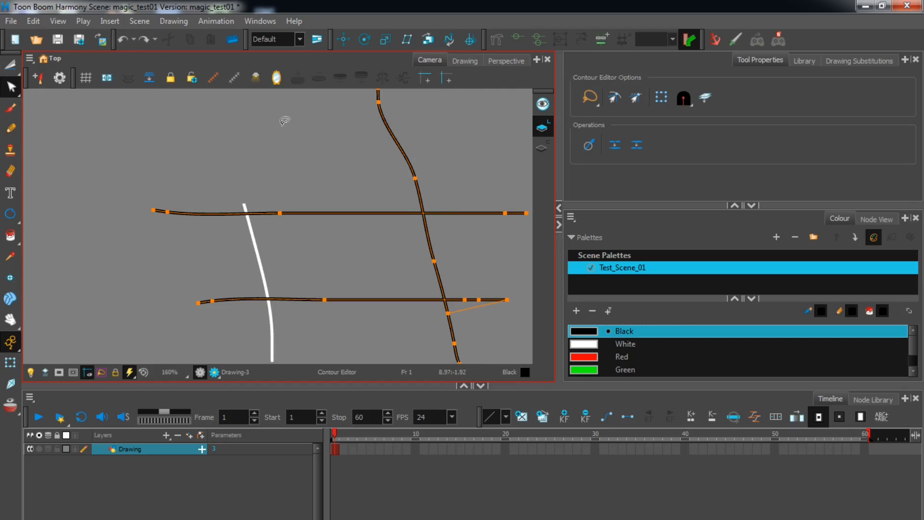
Cut off the right ends of both horizontal lines and the upper end of the black vertical line with the Cutter
drag(15, 67, 41, 76)
scroll(454, 195, down, 2)
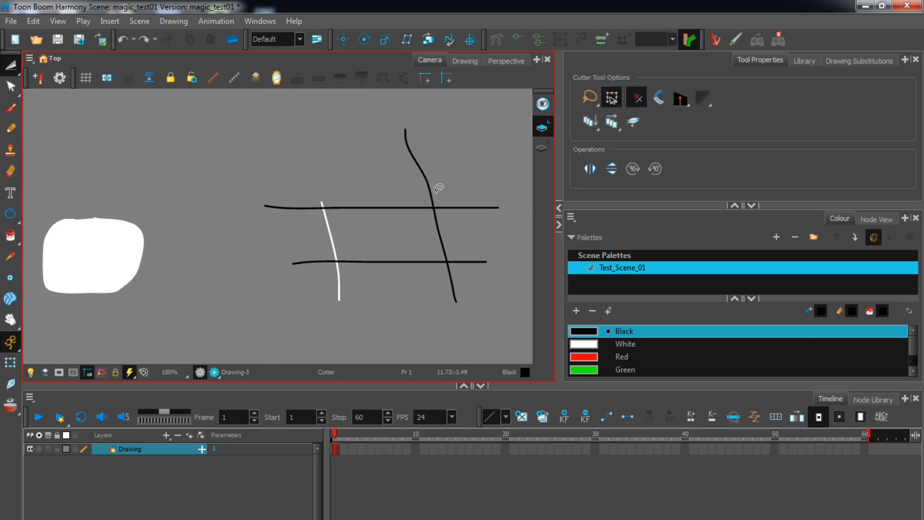
mouse_move(438, 188)
mouse_down()
mouse_move(462, 247)
mouse_move(465, 299)
mouse_up()
mouse_move(417, 201)
mouse_down()
mouse_move(487, 200)
mouse_move(428, 199)
mouse_up()
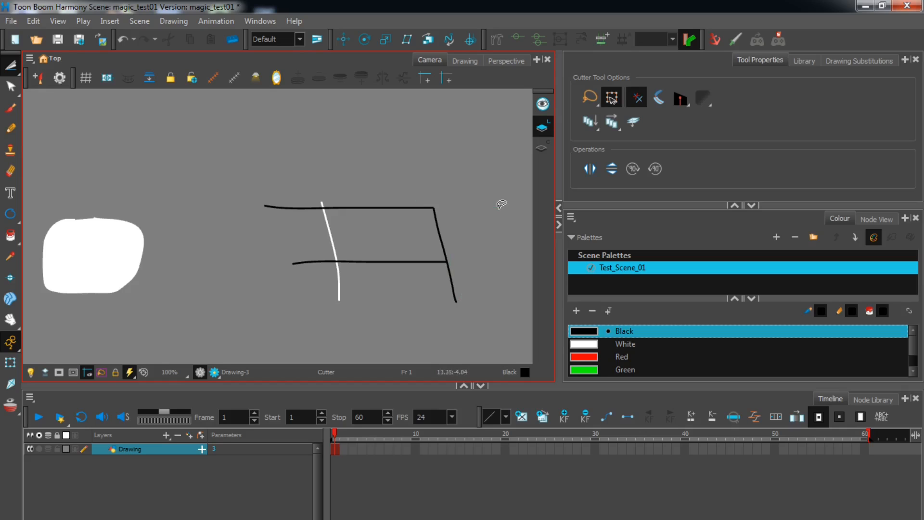
Cut off the horizontal lines' left ends and delete the white line's lower part with the adjoining piece of the lower horizontal line
drag(320, 196, 335, 236)
drag(332, 245, 338, 277)
mouse_move(329, 234)
mouse_down()
mouse_move(354, 314)
mouse_move(382, 250)
mouse_move(337, 234)
mouse_up()
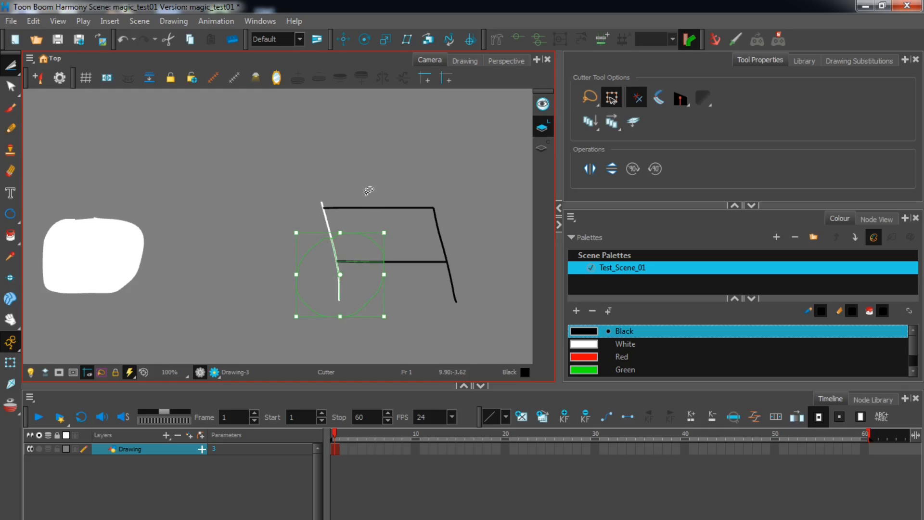
key(Delete)
scroll(283, 165, down, 2)
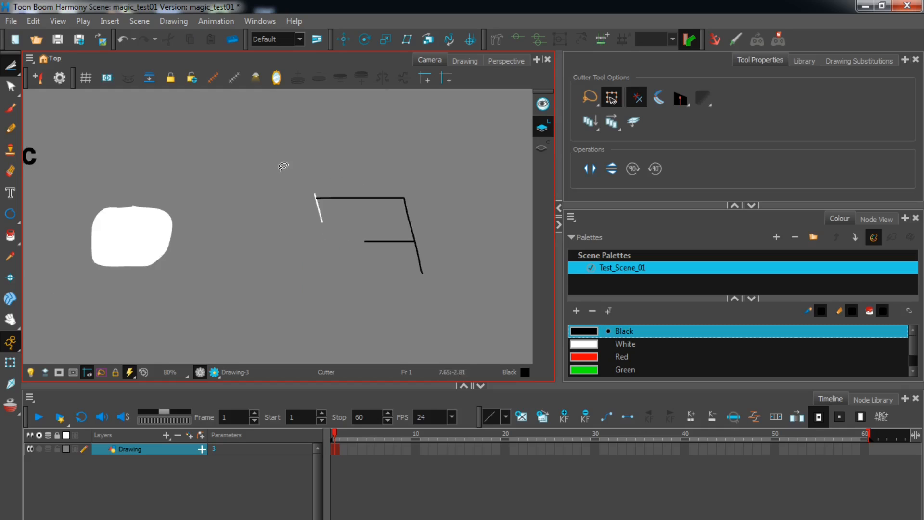
drag(224, 160, 347, 195)
scroll(348, 195, down, 1)
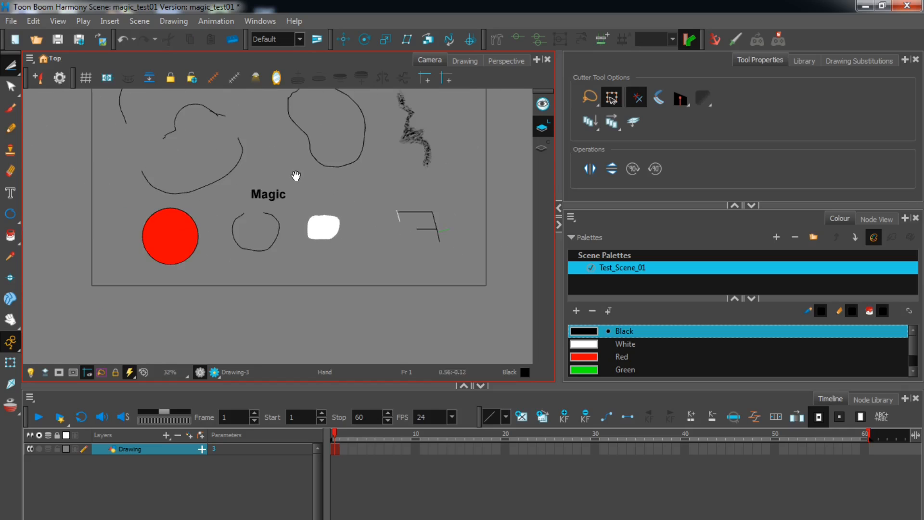
drag(295, 175, 290, 219)
scroll(290, 219, down, 1)
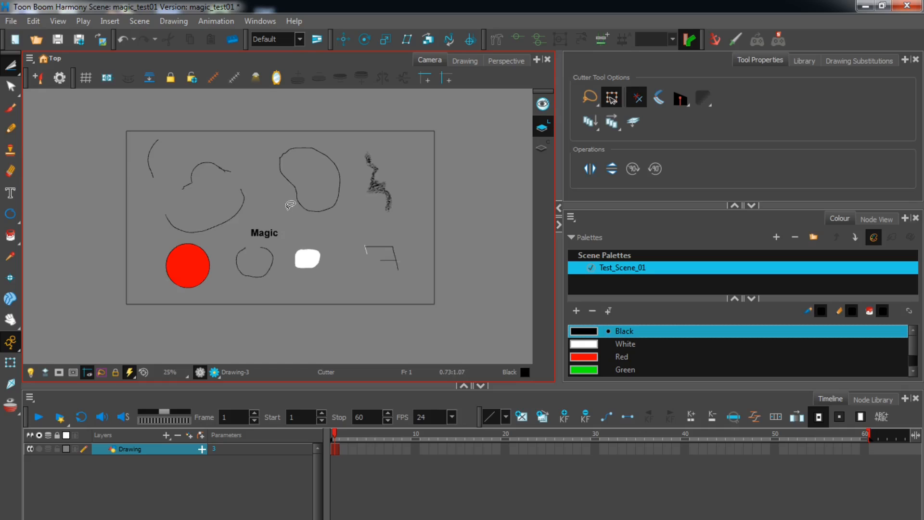